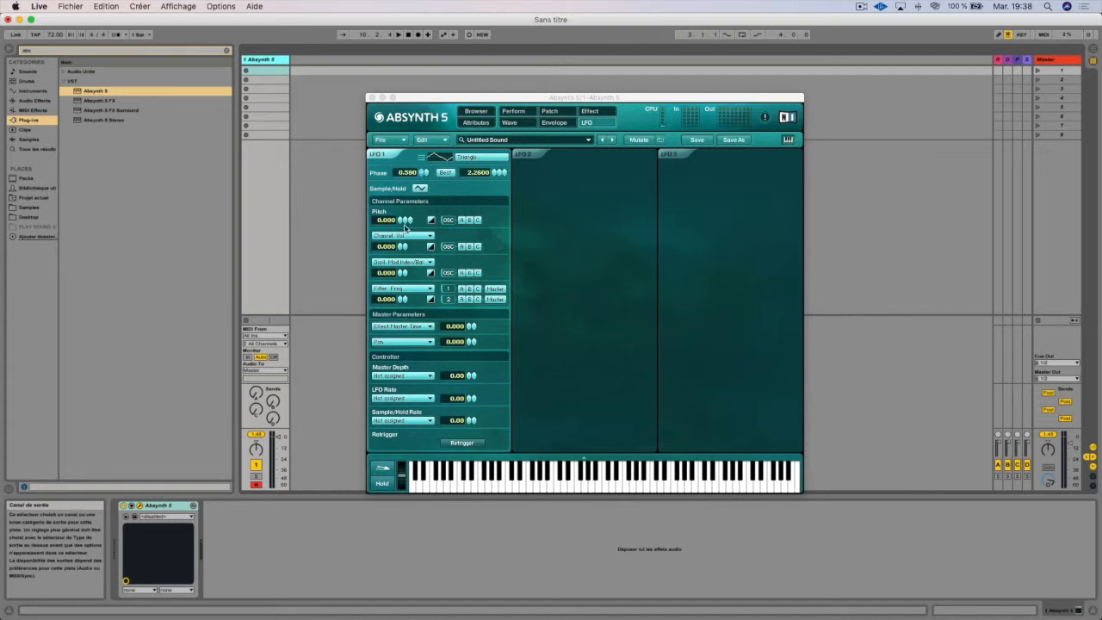
Step: View the oscillator and filter modules on the Patch page, and return to the LFO page
{"action": "left_click", "coordinate": [560, 124]}
{"action": "left_click", "coordinate": [549, 111]}
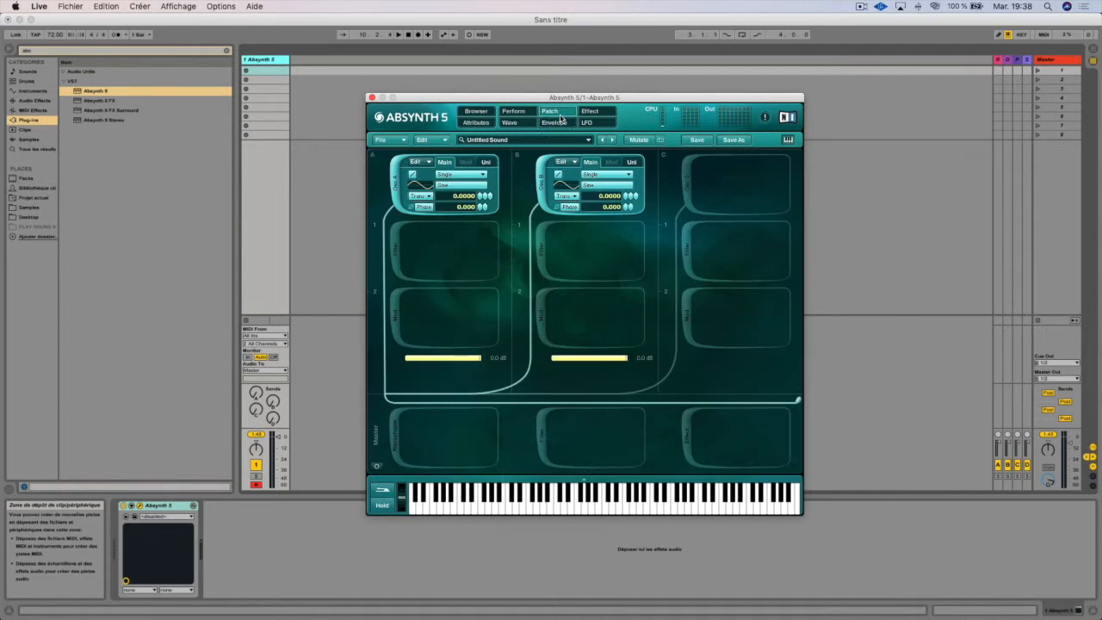
{"action": "left_click", "coordinate": [587, 122]}
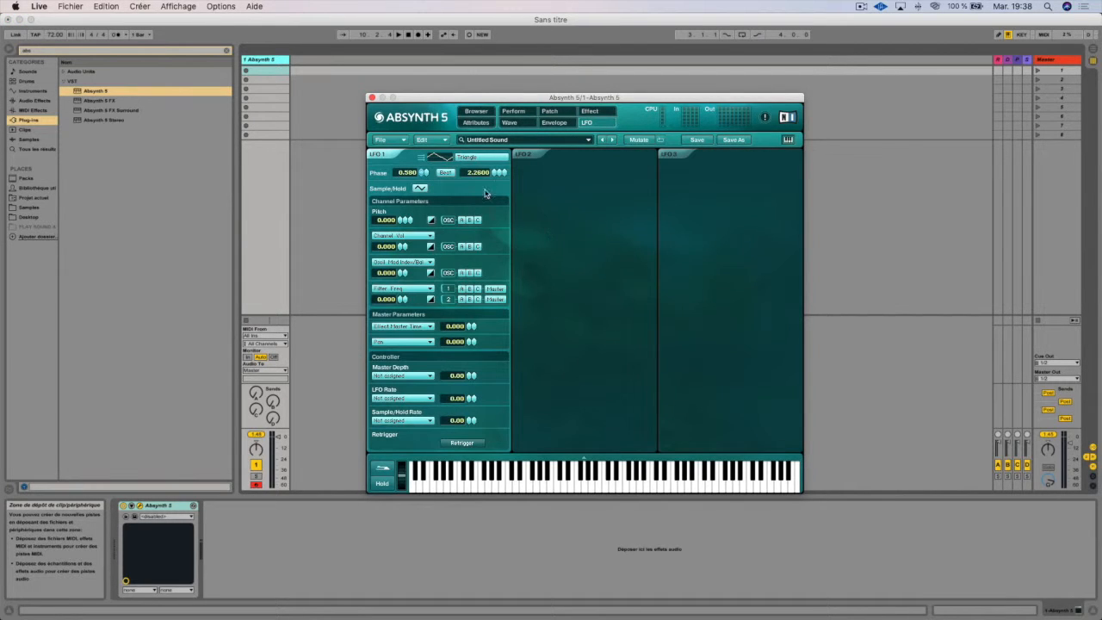
Step: Try switching on LFO 2 and LFO 3, turn both off again, and recheck the patch modules
{"action": "left_click", "coordinate": [535, 157]}
{"action": "left_click", "coordinate": [667, 157]}
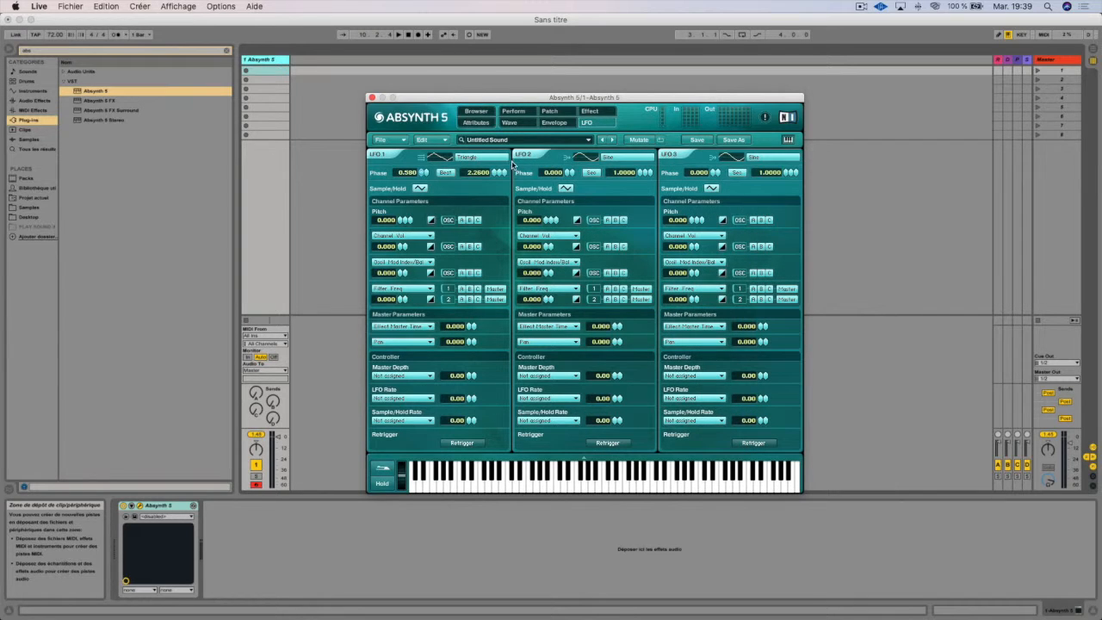
{"action": "left_click", "coordinate": [524, 156]}
{"action": "left_click", "coordinate": [666, 156]}
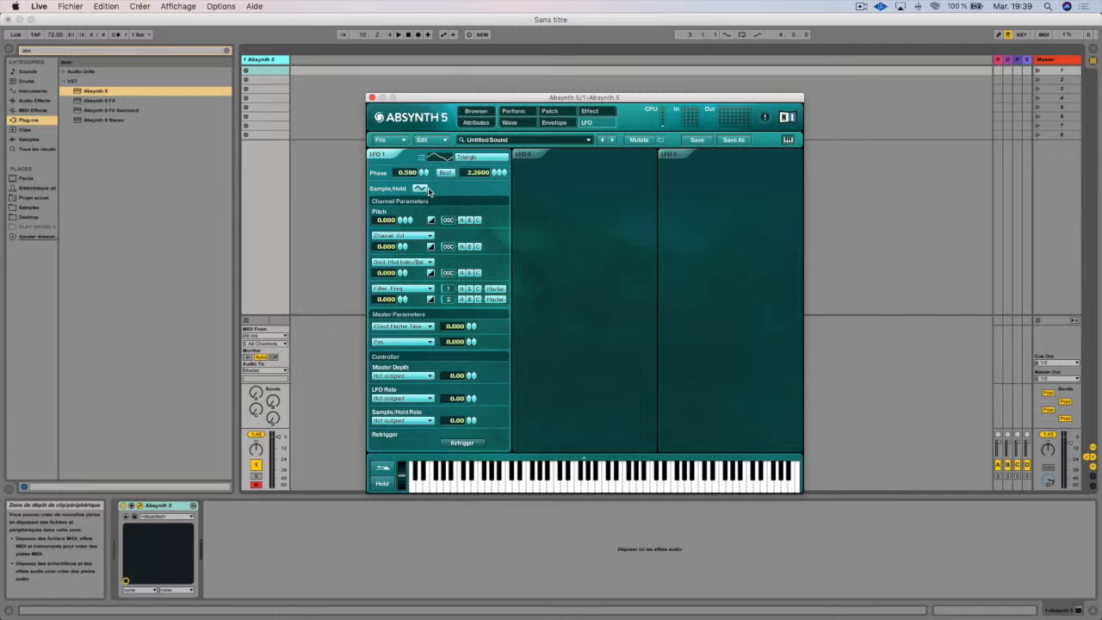
{"action": "left_click", "coordinate": [555, 113]}
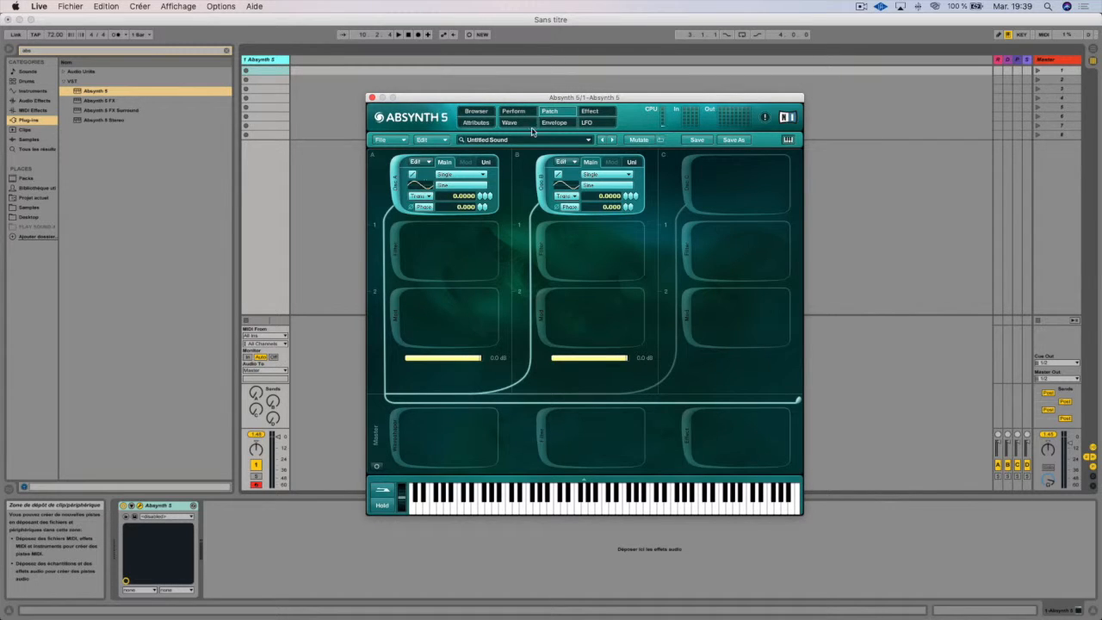
{"action": "left_click", "coordinate": [588, 123]}
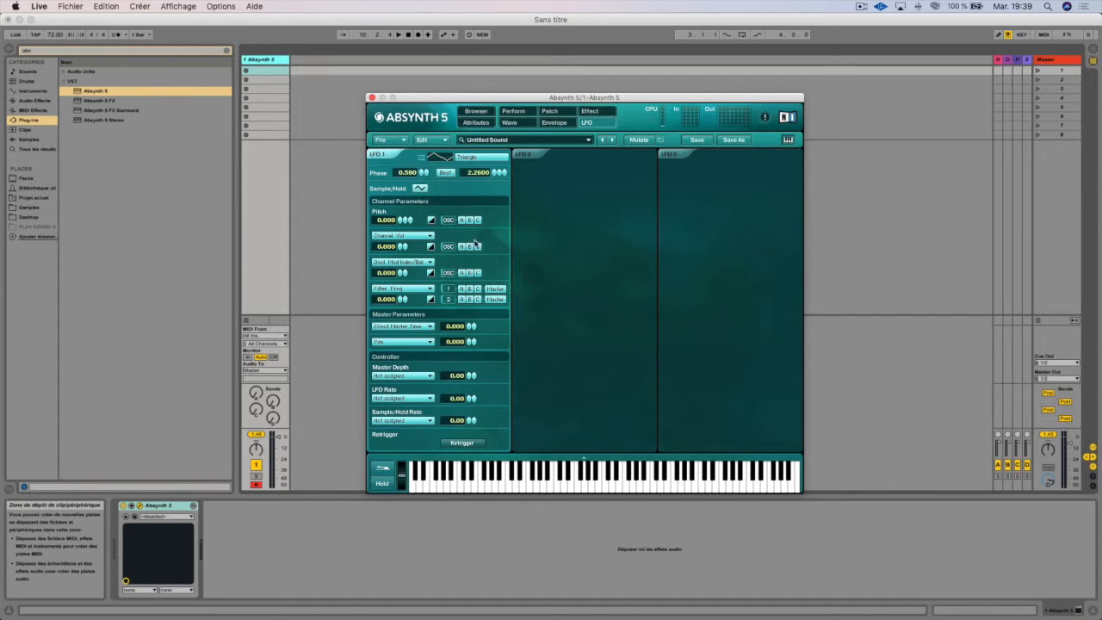
Step: Try sawtooth and square waveforms for LFO 1 from the simple waves, and choose Triangle again
{"action": "left_click", "coordinate": [471, 157]}
{"action": "left_click", "coordinate": [539, 228]}
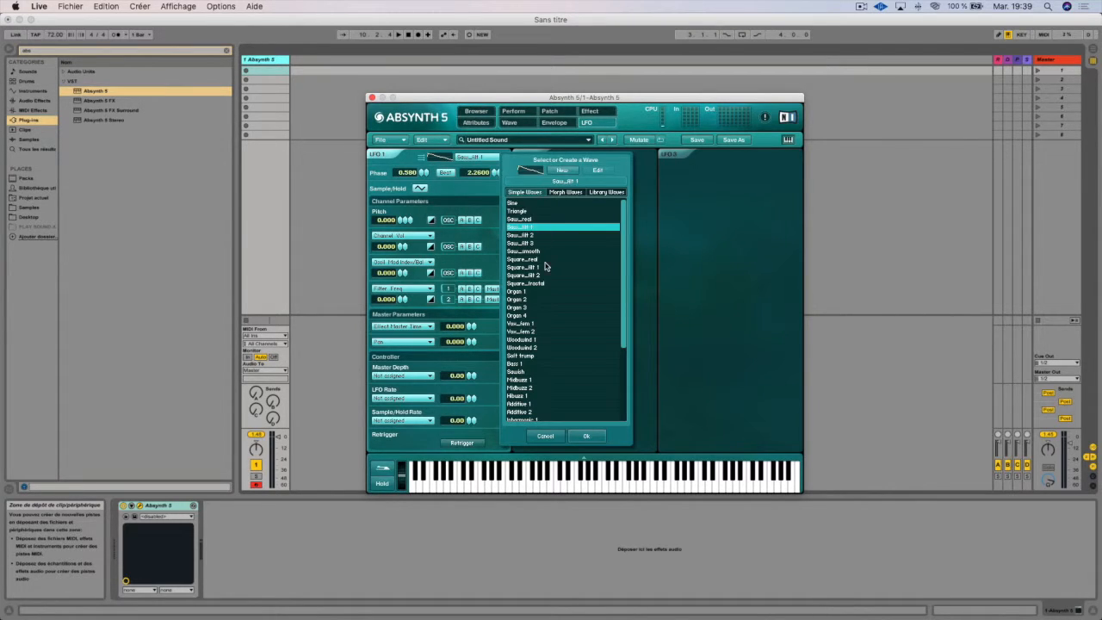
{"action": "left_click", "coordinate": [547, 258]}
{"action": "left_click", "coordinate": [527, 212]}
{"action": "left_click", "coordinate": [527, 212]}
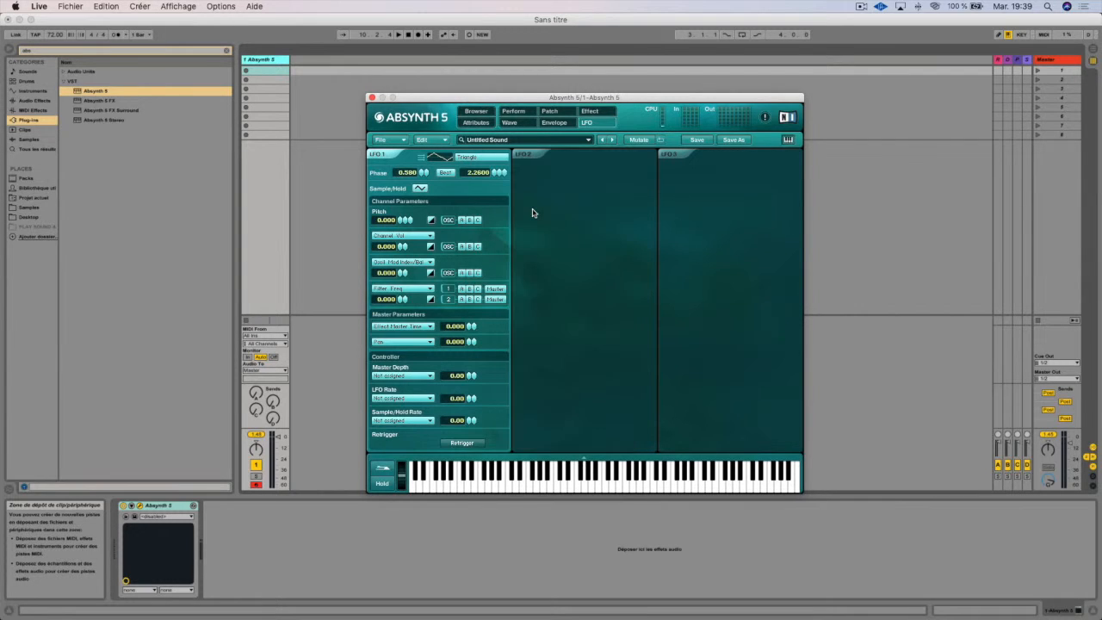
Step: Set LFO 1's phase to 0.000 and its rate to 0.0100 in Beat mode
{"action": "left_click", "coordinate": [420, 174]}
{"action": "left_click_drag", "start_coordinate": [420, 175], "coordinate": [422, 222]}
{"action": "left_click", "coordinate": [449, 174]}
{"action": "left_click", "coordinate": [454, 175]}
{"action": "left_click", "coordinate": [497, 173]}
{"action": "left_click", "coordinate": [449, 175]}
{"action": "mouse_move", "coordinate": [495, 175]}
{"action": "left_mouse_down"}
{"action": "mouse_move", "coordinate": [522, 1]}
{"action": "mouse_move", "coordinate": [506, 186]}
{"action": "left_mouse_up"}
Step: Enable Sample/Hold on LFO 1 with a rate of 6.2500 in Beat mode, and raise the LFO rate to 10.5100
{"action": "left_click", "coordinate": [420, 189]}
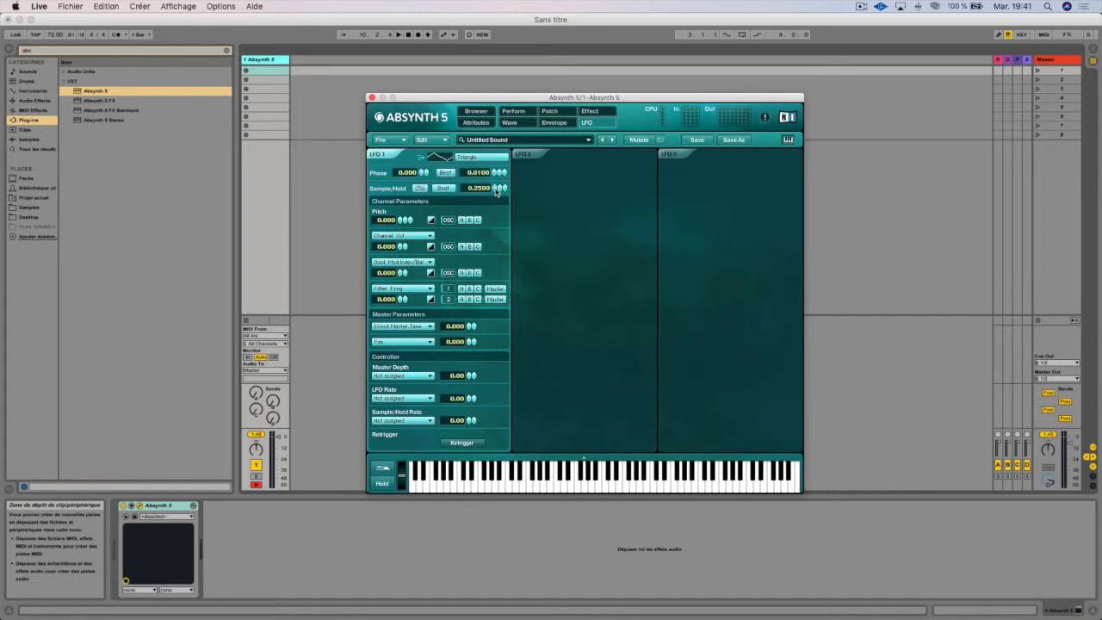
{"action": "left_click_drag", "start_coordinate": [496, 191], "coordinate": [495, 176]}
{"action": "mouse_move", "coordinate": [497, 174]}
{"action": "left_mouse_down"}
{"action": "mouse_move", "coordinate": [504, 154]}
{"action": "mouse_move", "coordinate": [488, 160]}
{"action": "left_mouse_up"}
{"action": "left_click", "coordinate": [441, 188]}
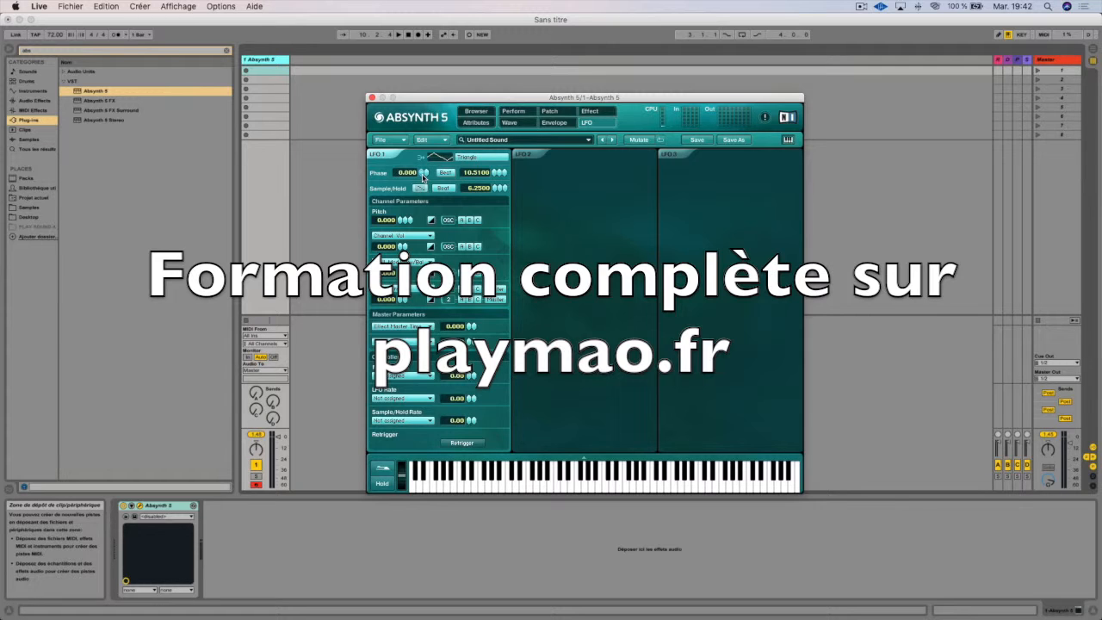
Step: Test LFO 1's phase and Sample/Hold switch, and set the Sample/Hold rate to 0.3475 in Sec mode
{"action": "left_click_drag", "start_coordinate": [423, 174], "coordinate": [446, 240]}
{"action": "left_click", "coordinate": [445, 172]}
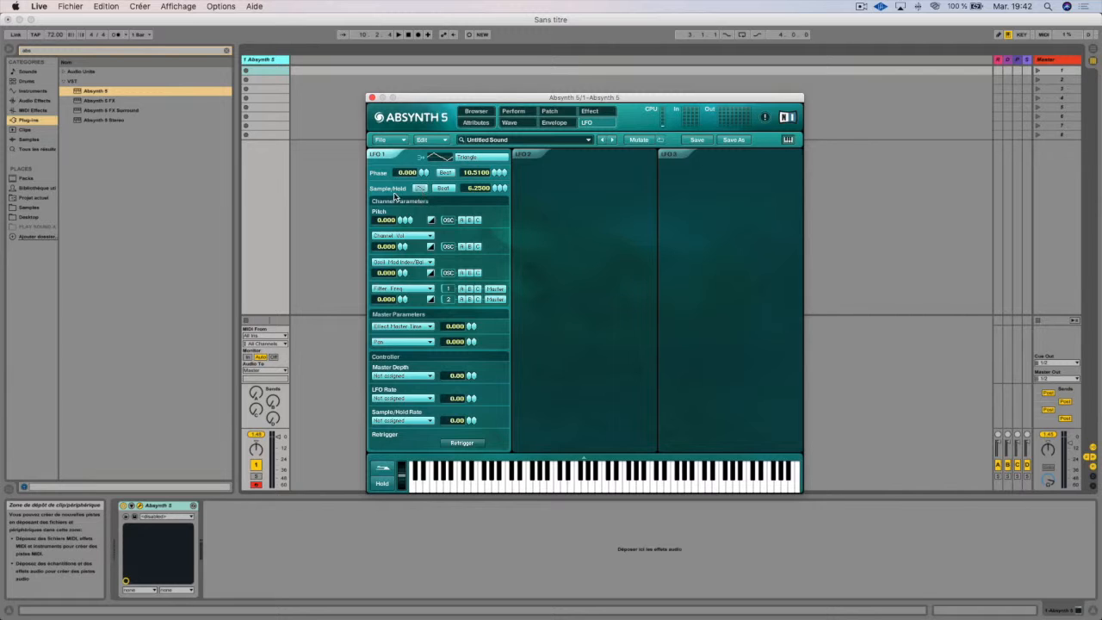
{"action": "left_click", "coordinate": [420, 189]}
{"action": "left_click", "coordinate": [421, 189]}
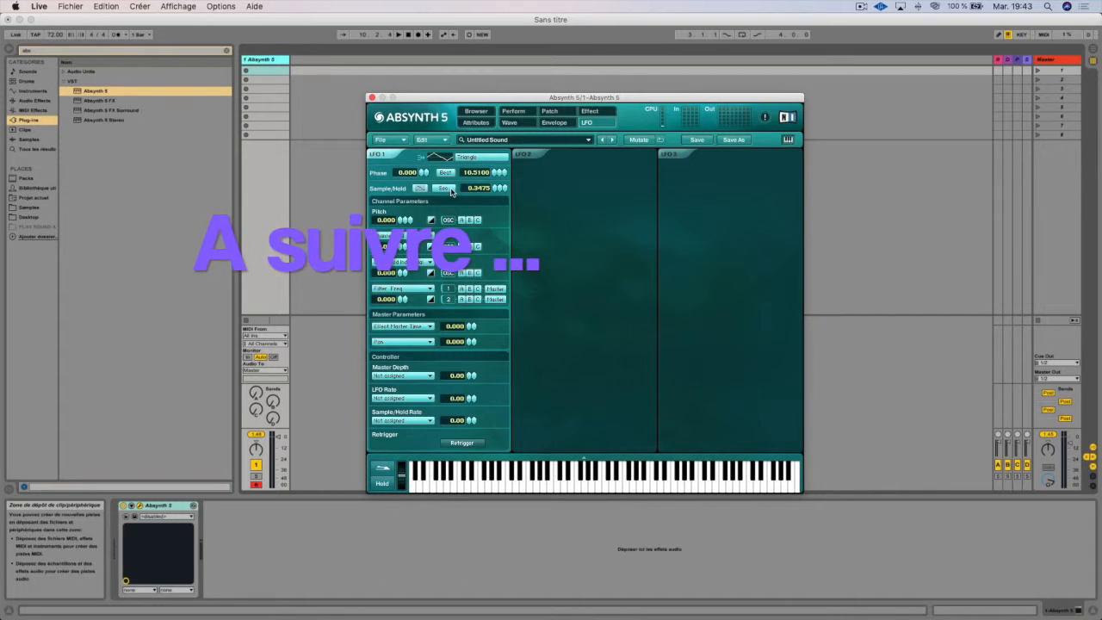
{"action": "left_click", "coordinate": [449, 190]}
{"action": "left_click", "coordinate": [449, 191]}
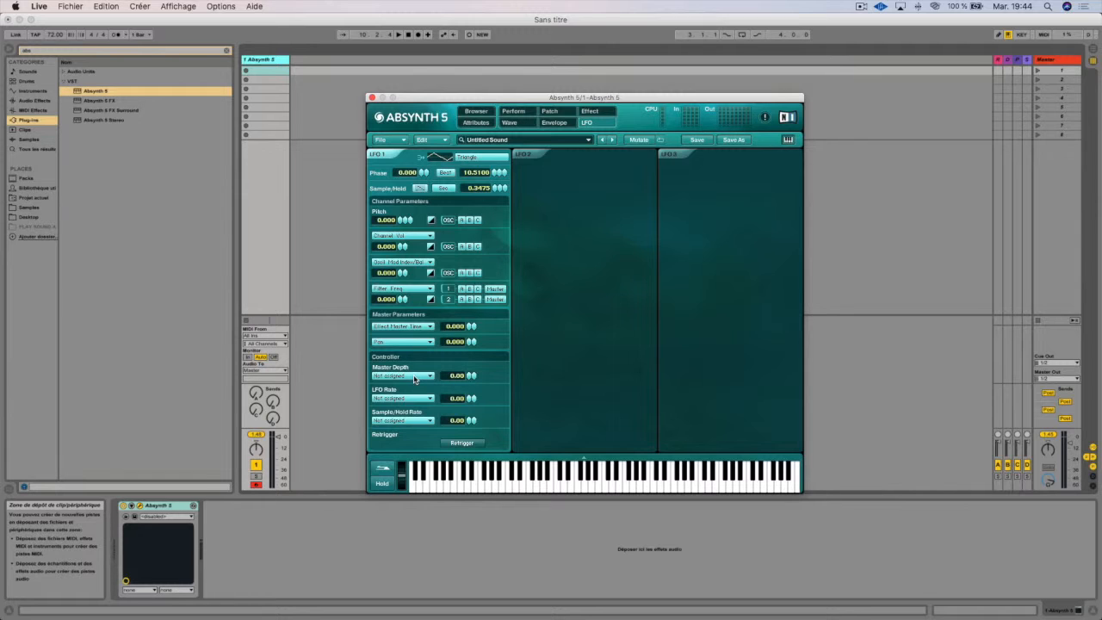
Step: Examine the controllers assignable to LFO 1's Master Depth and the macro controls on the Perform page
{"action": "left_click", "coordinate": [410, 379]}
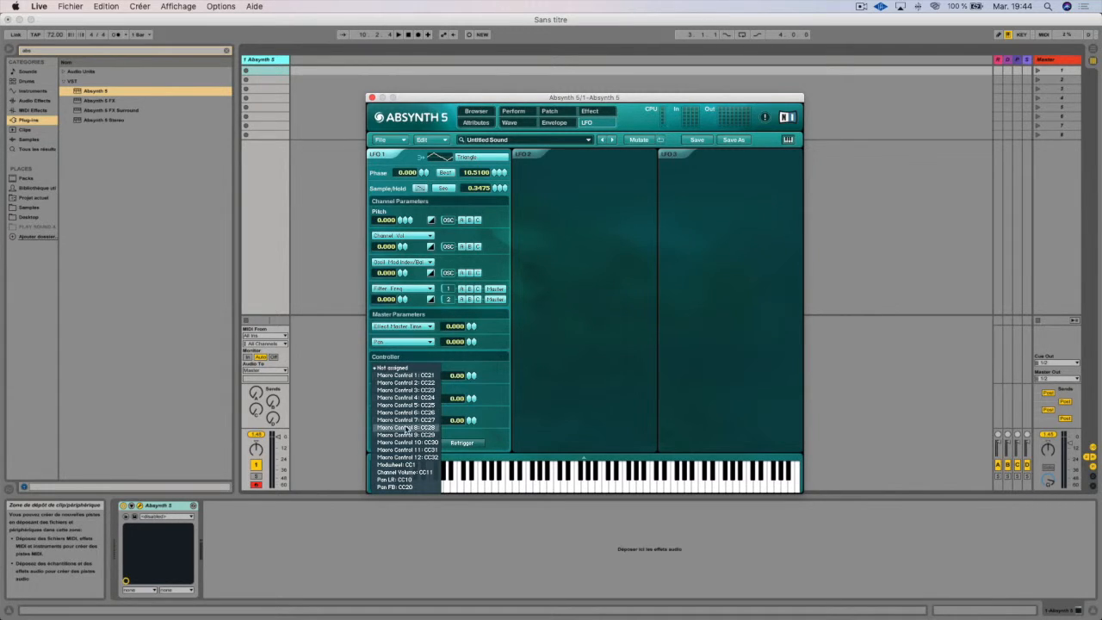
{"action": "left_click", "coordinate": [561, 218]}
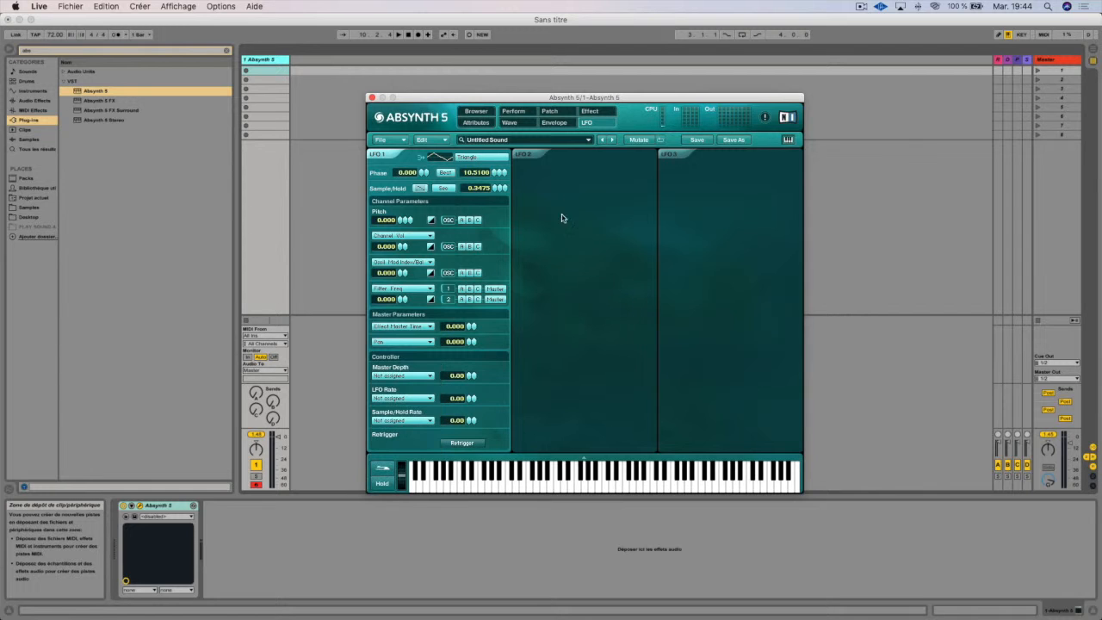
{"action": "left_click", "coordinate": [514, 112]}
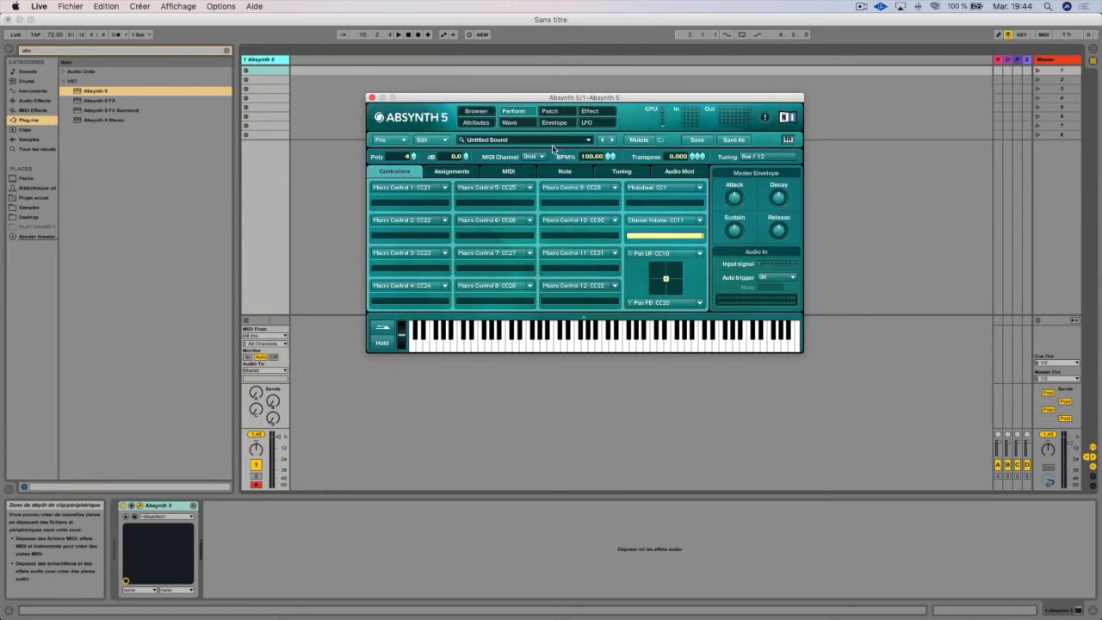
{"action": "left_click", "coordinate": [588, 122]}
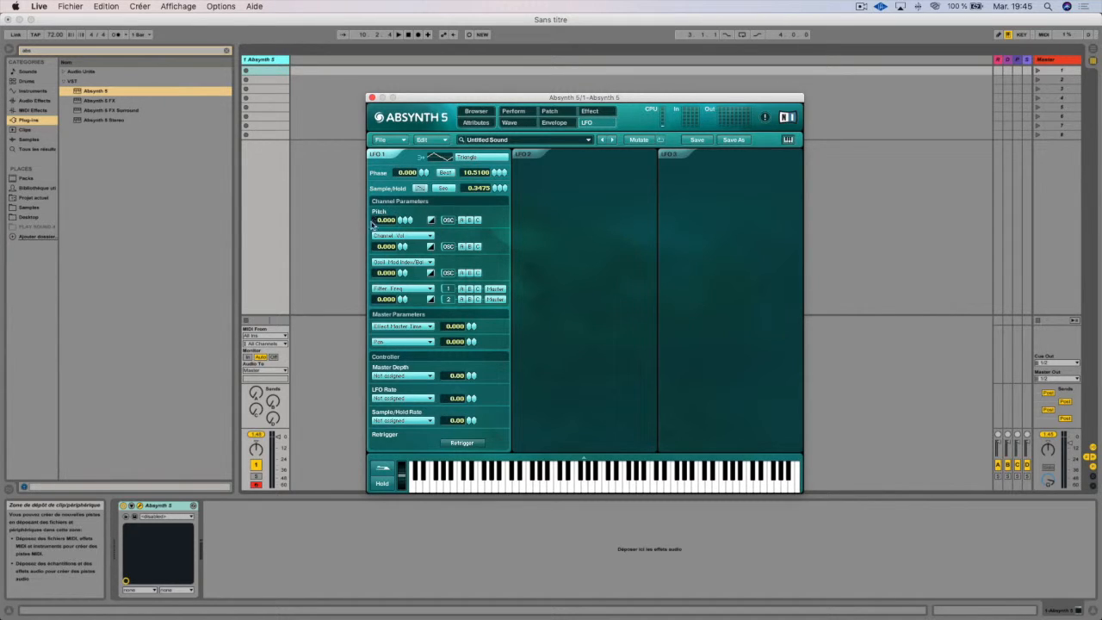
Step: Audition LFO 1's pitch modulation with an amount of 2.830, and reset the amount to 0.000
{"action": "left_click_drag", "start_coordinate": [405, 222], "coordinate": [405, 213]}
{"action": "left_click_drag", "start_coordinate": [419, 175], "coordinate": [442, 67]}
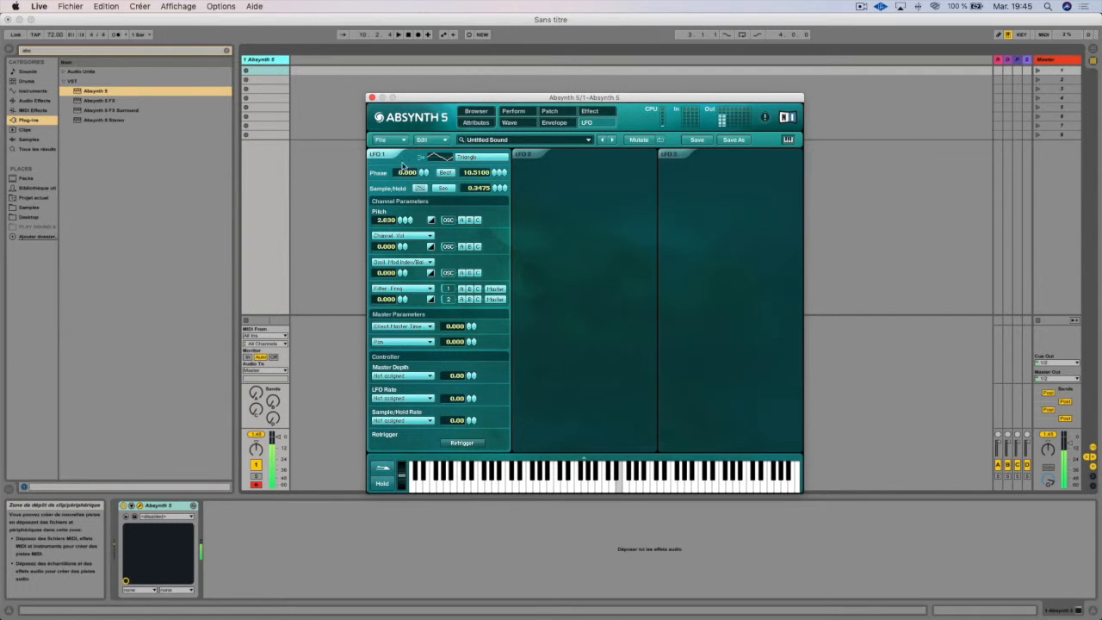
{"action": "left_click_drag", "start_coordinate": [402, 223], "coordinate": [418, 155]}
{"action": "left_click_drag", "start_coordinate": [399, 239], "coordinate": [409, 262]}
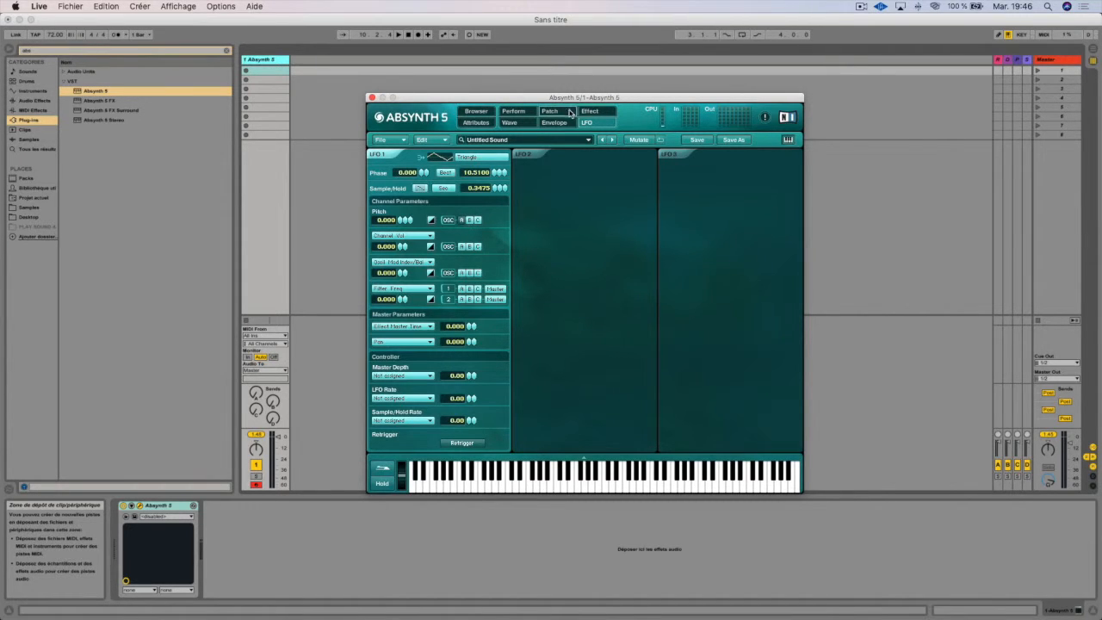
Step: Compare the patch's oscillator channels with LFO 1's channel assignments, and examine the available channel modulation targets
{"action": "left_click", "coordinate": [566, 113]}
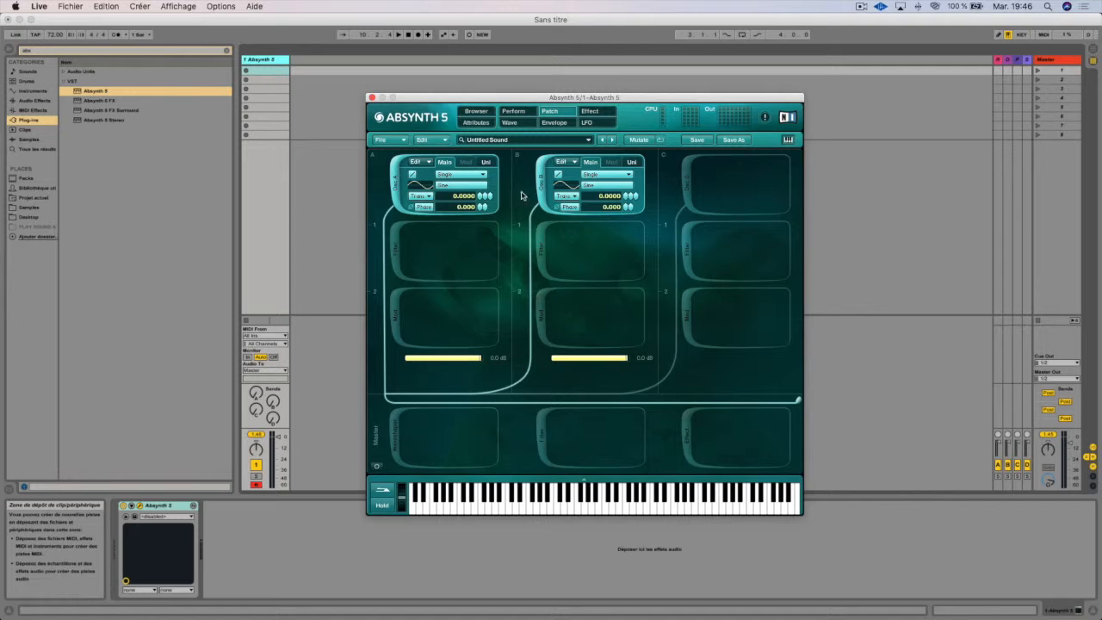
{"action": "left_click", "coordinate": [585, 122]}
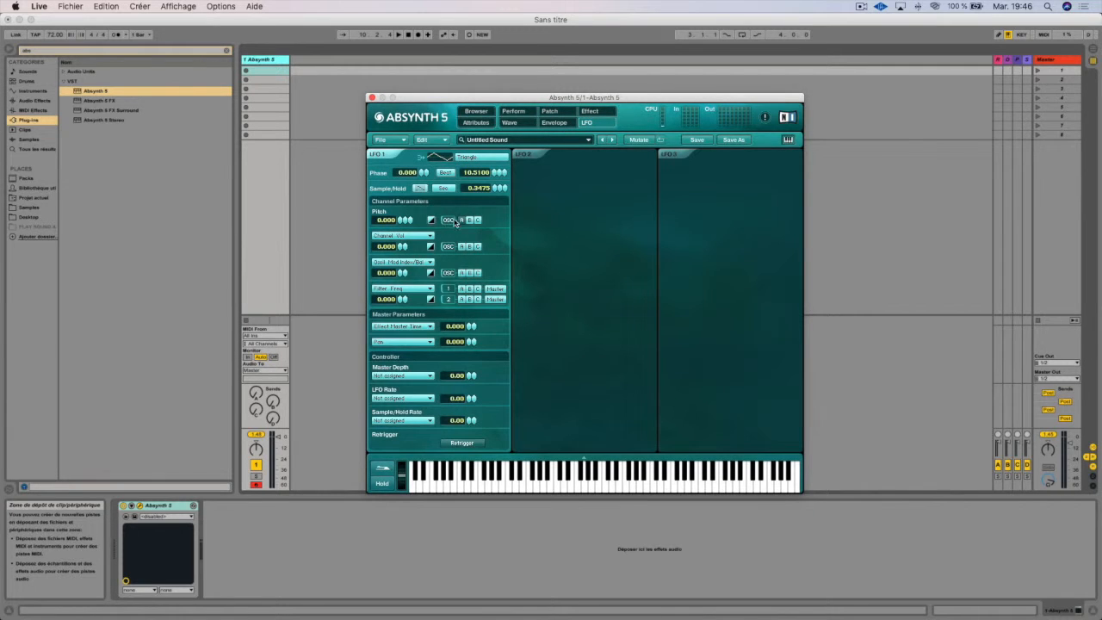
{"action": "left_click", "coordinate": [551, 111]}
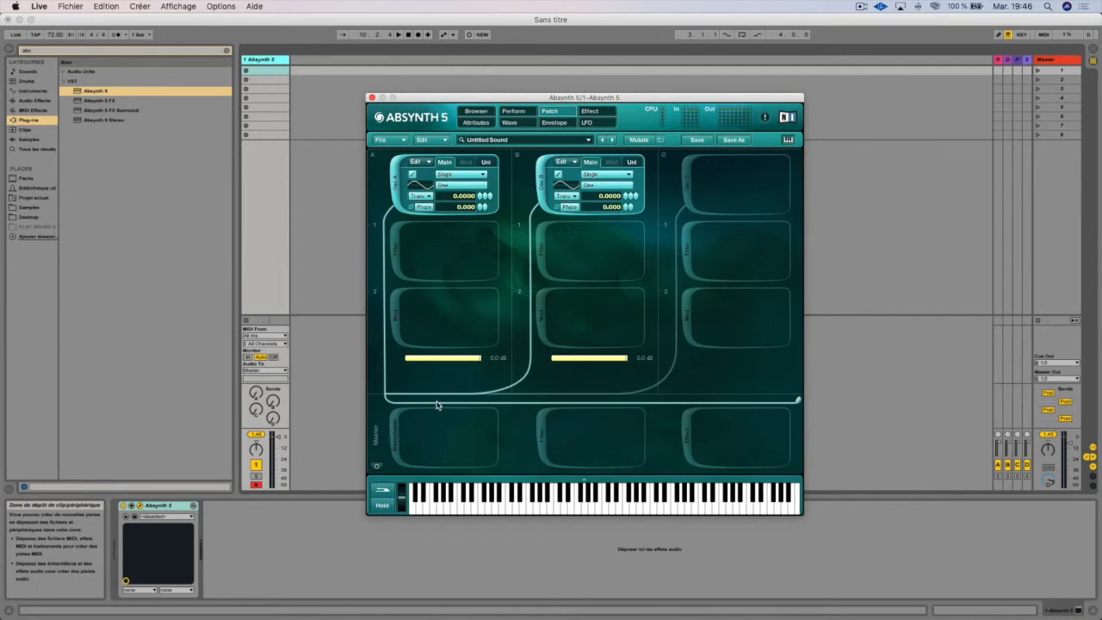
{"action": "left_click", "coordinate": [586, 123]}
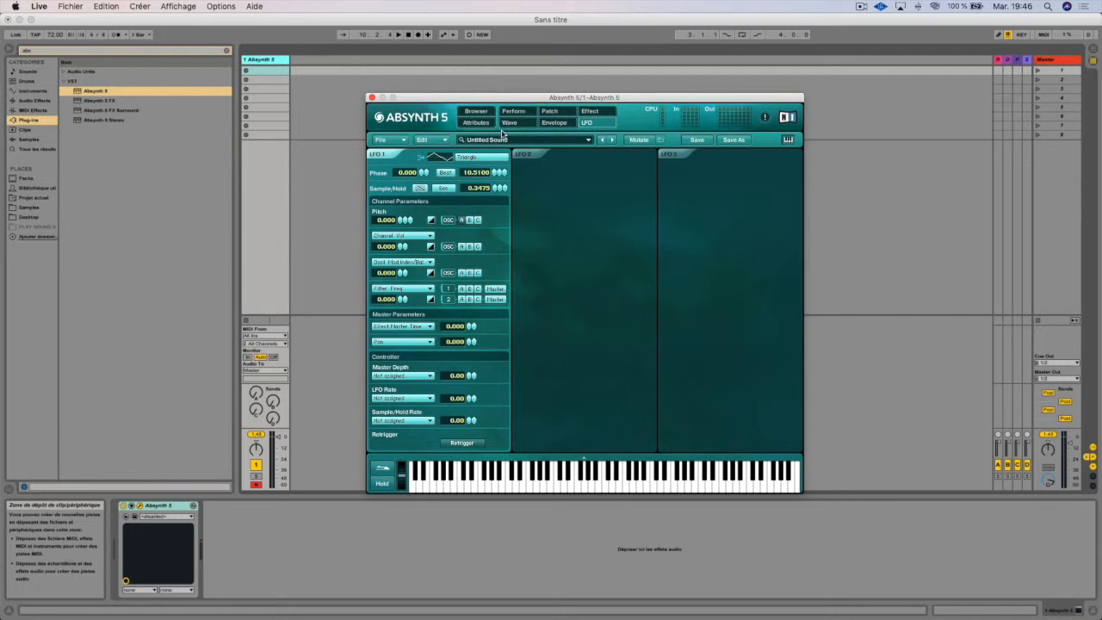
{"action": "left_click", "coordinate": [399, 237]}
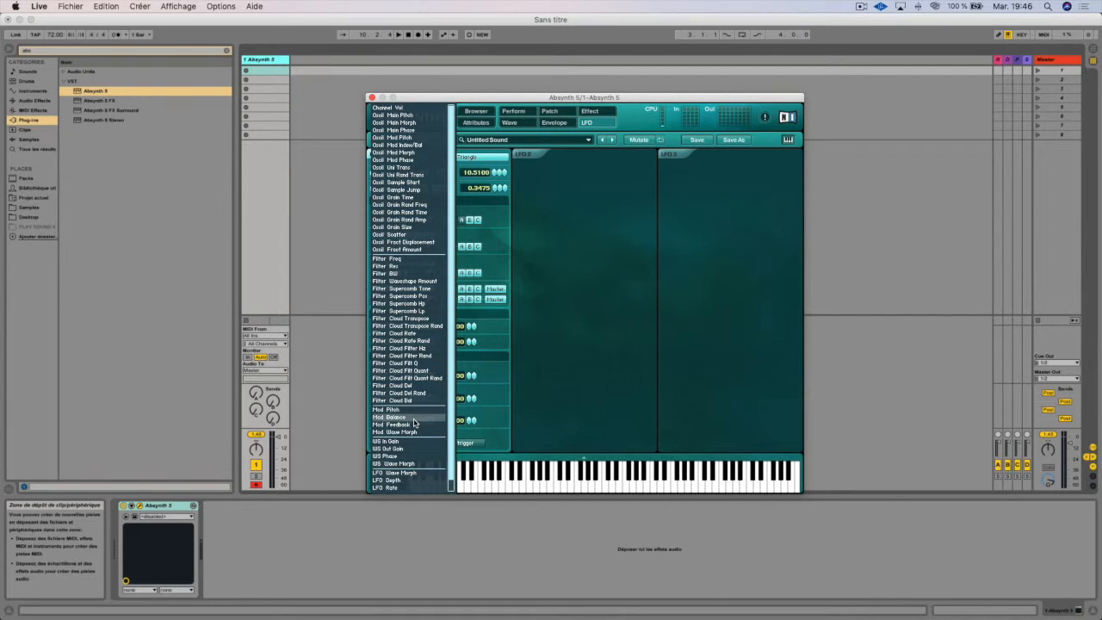
{"action": "left_click", "coordinate": [563, 274]}
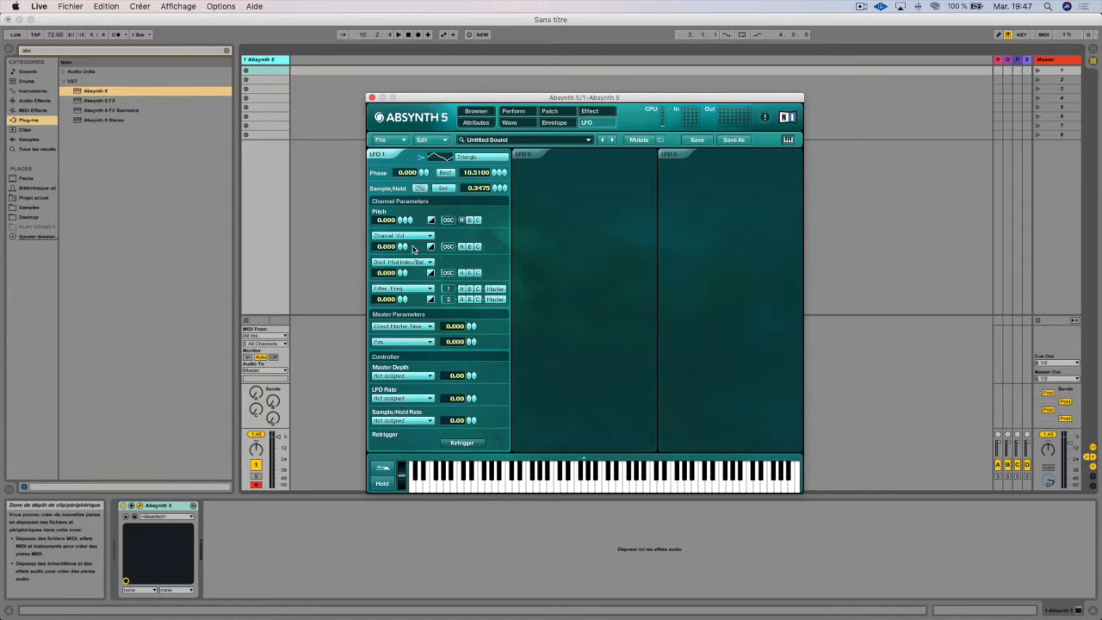
Step: Audition LFO 1's Channel Vol modulation, reset it to 0.000, and set the Filter Freq modulation to 100.000
{"action": "left_click_drag", "start_coordinate": [402, 248], "coordinate": [423, 188]}
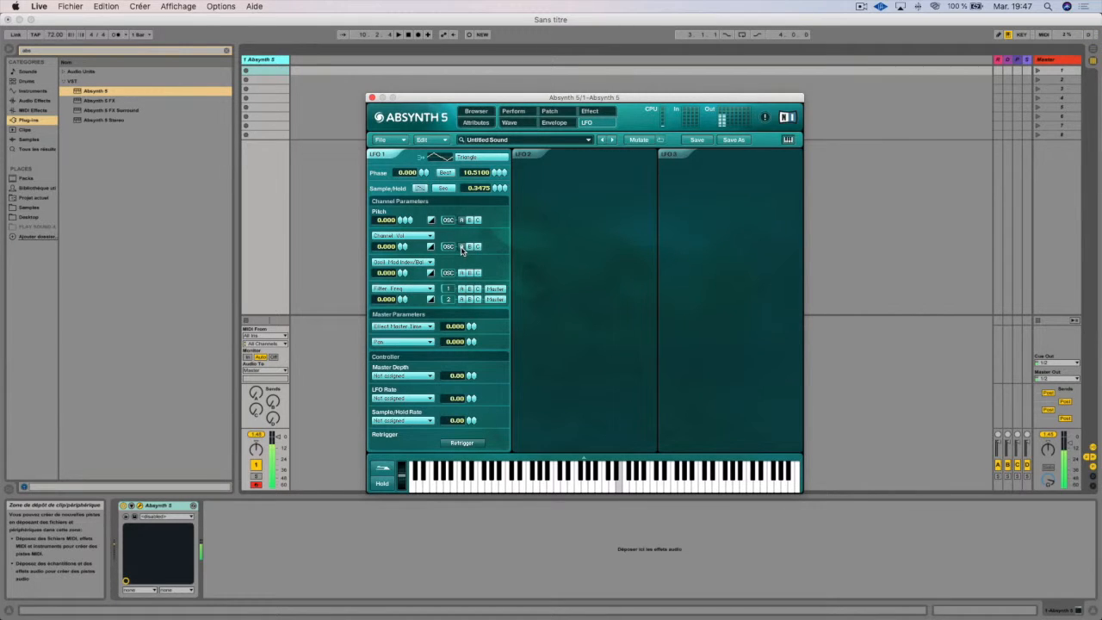
{"action": "left_click_drag", "start_coordinate": [402, 253], "coordinate": [434, 251]}
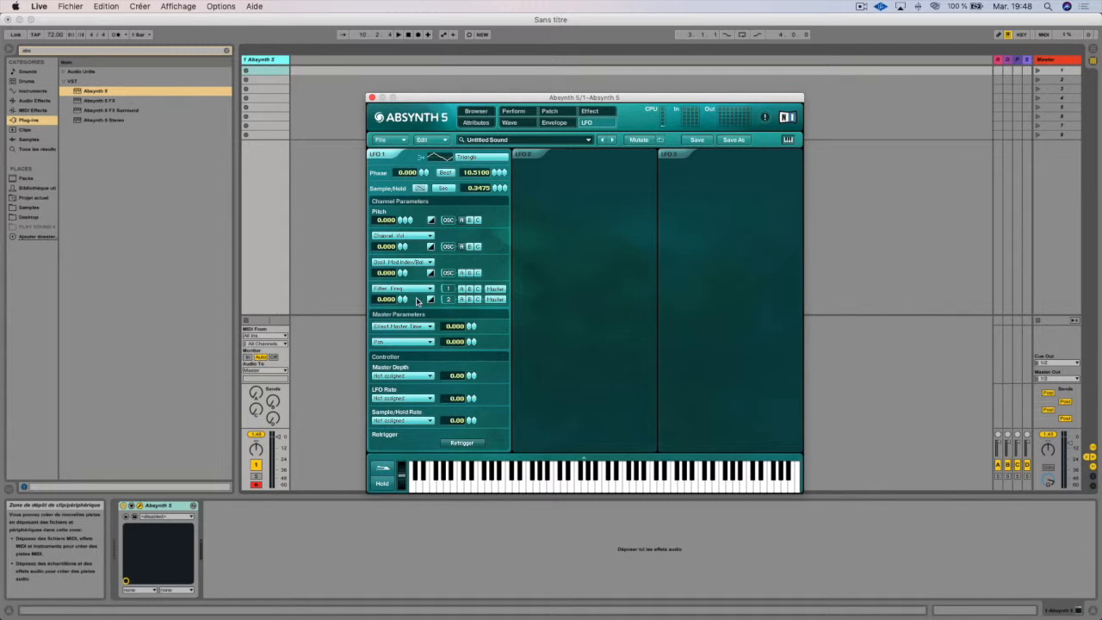
{"action": "left_click_drag", "start_coordinate": [400, 302], "coordinate": [436, 233]}
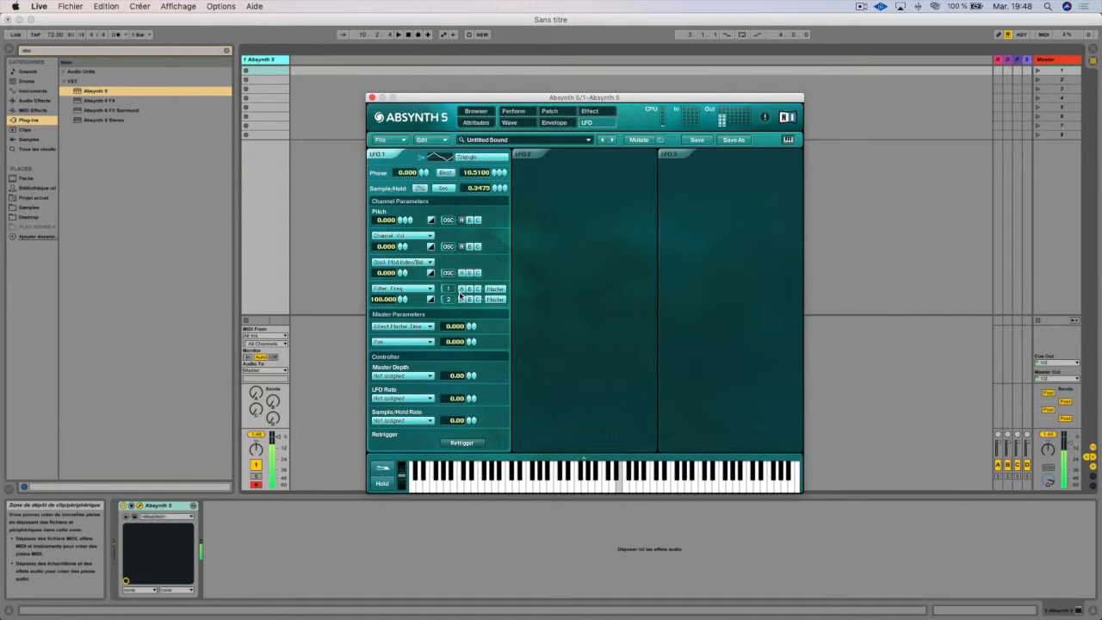
Step: Load the Asia Synth Pluck preset and look at its patch modules
{"action": "left_click", "coordinate": [590, 142]}
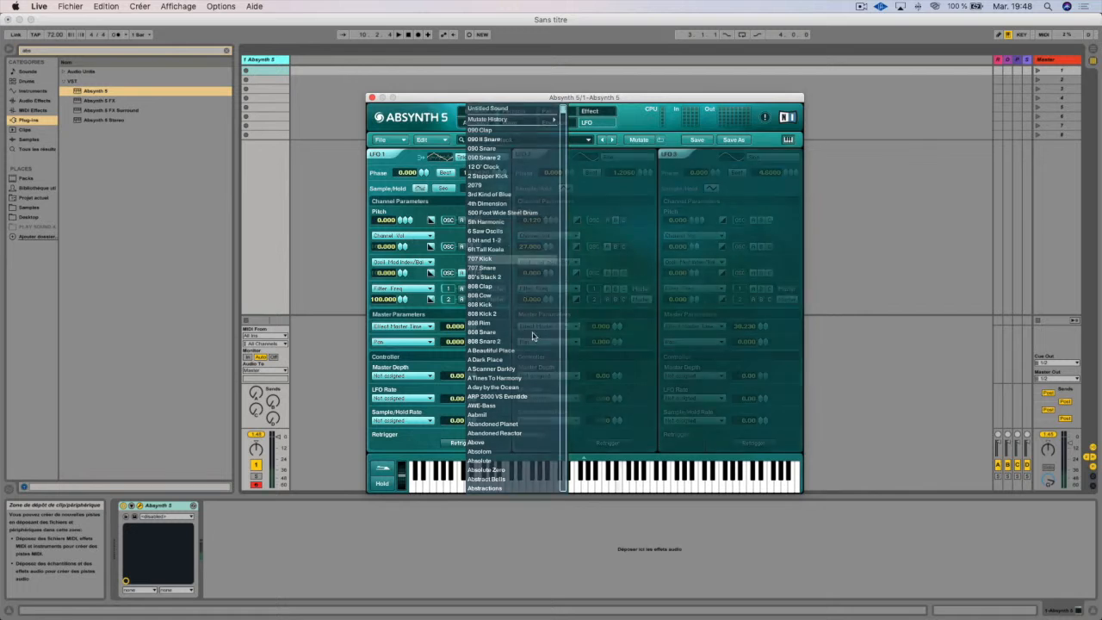
{"action": "left_click", "coordinate": [512, 218]}
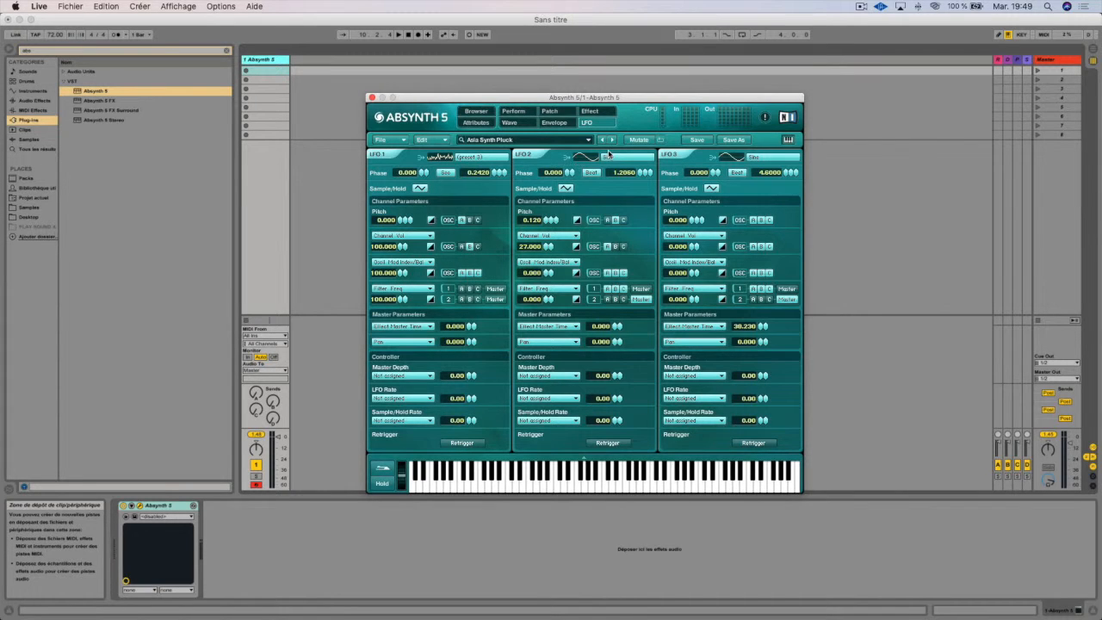
{"action": "left_click", "coordinate": [549, 111]}
Step: Change LFO 1's first master parameter target to Effect Time
{"action": "left_click", "coordinate": [428, 328]}
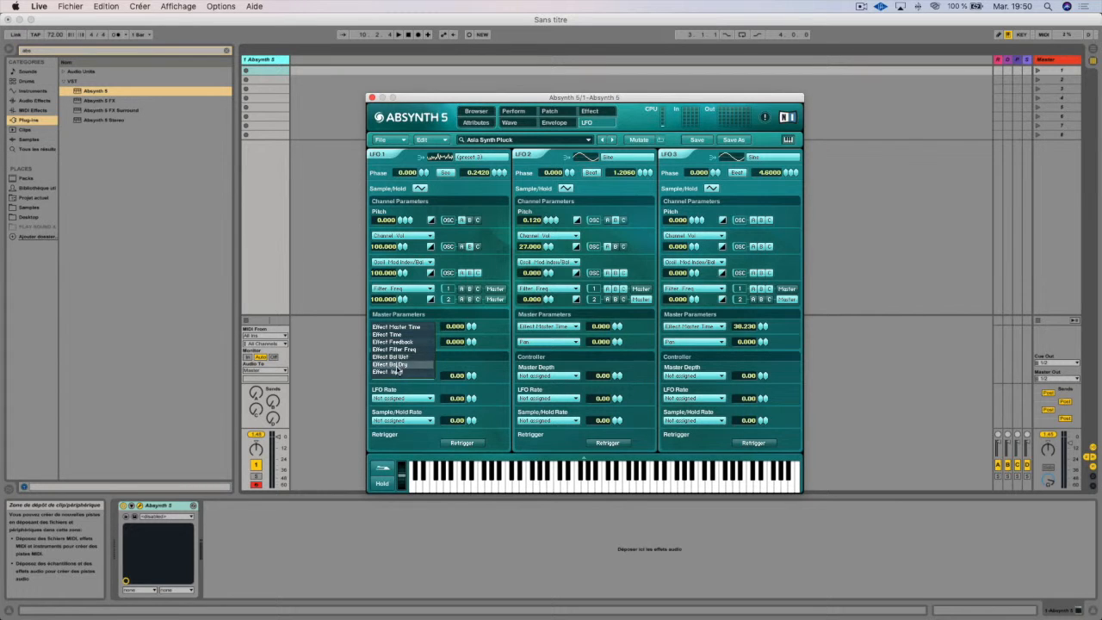
{"action": "left_click", "coordinate": [419, 341]}
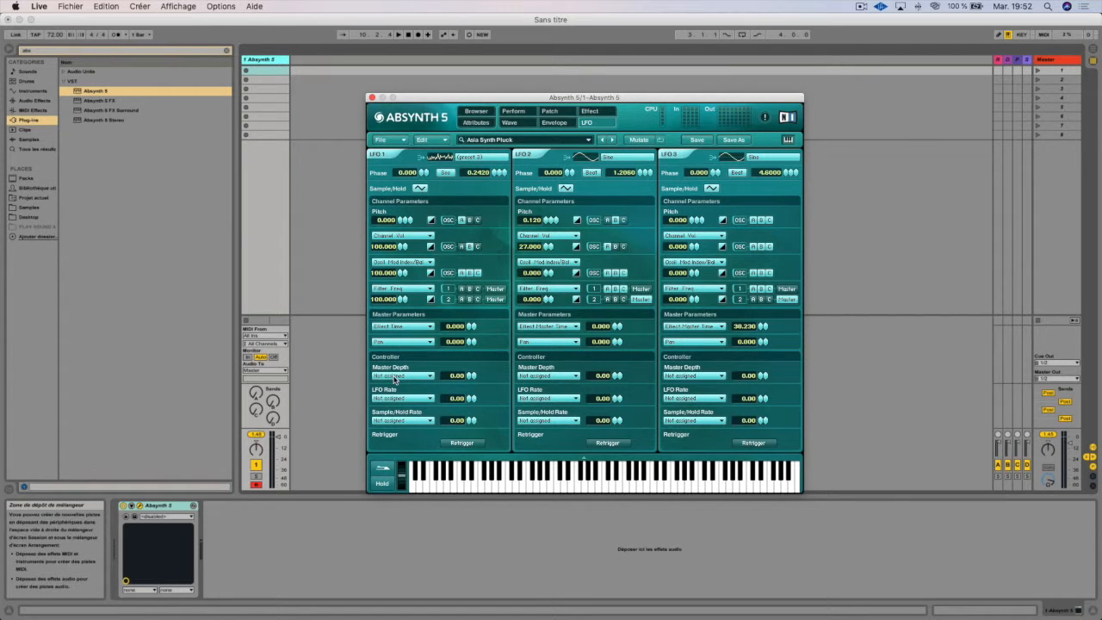
Step: Check the preset's macro controls on the Perform page, and enable Sample/Hold on LFO 1
{"action": "left_click", "coordinate": [515, 112]}
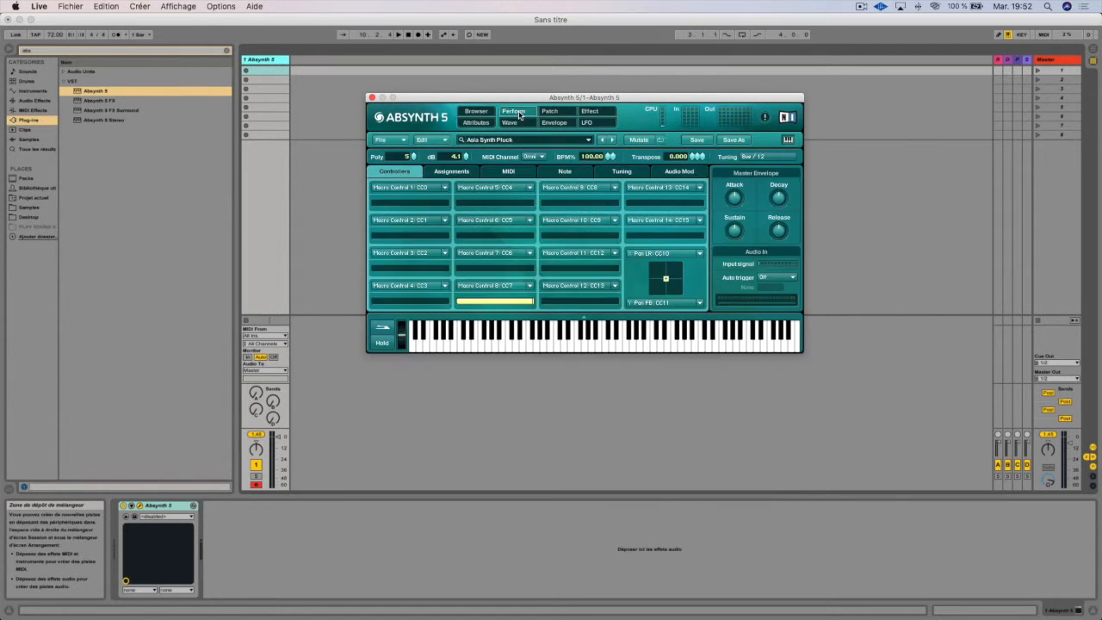
{"action": "left_click", "coordinate": [587, 122]}
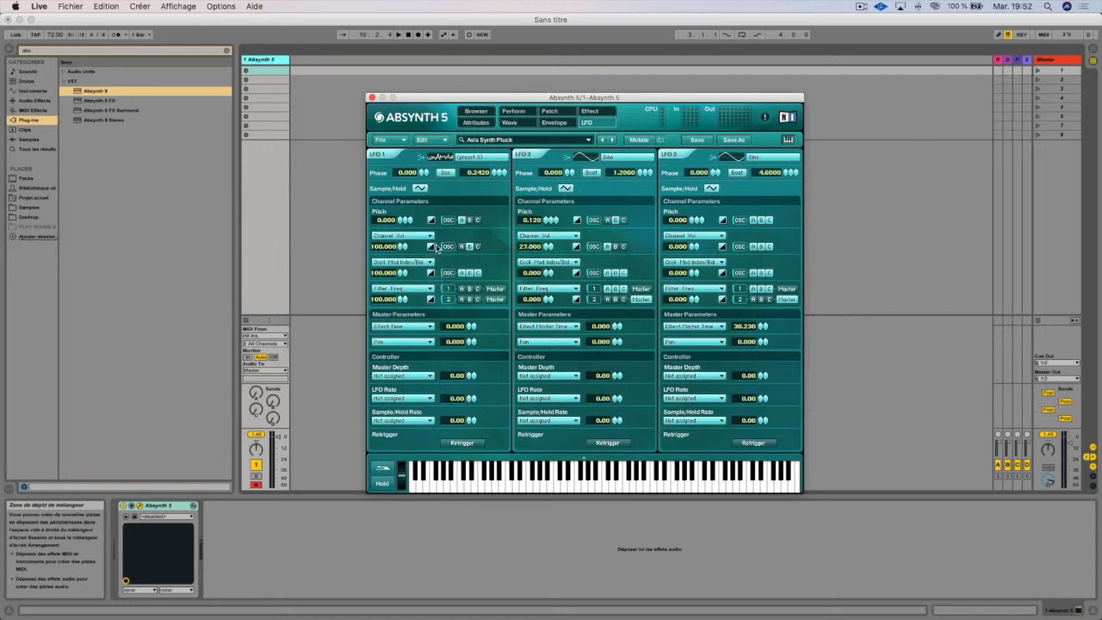
{"action": "left_click", "coordinate": [421, 188]}
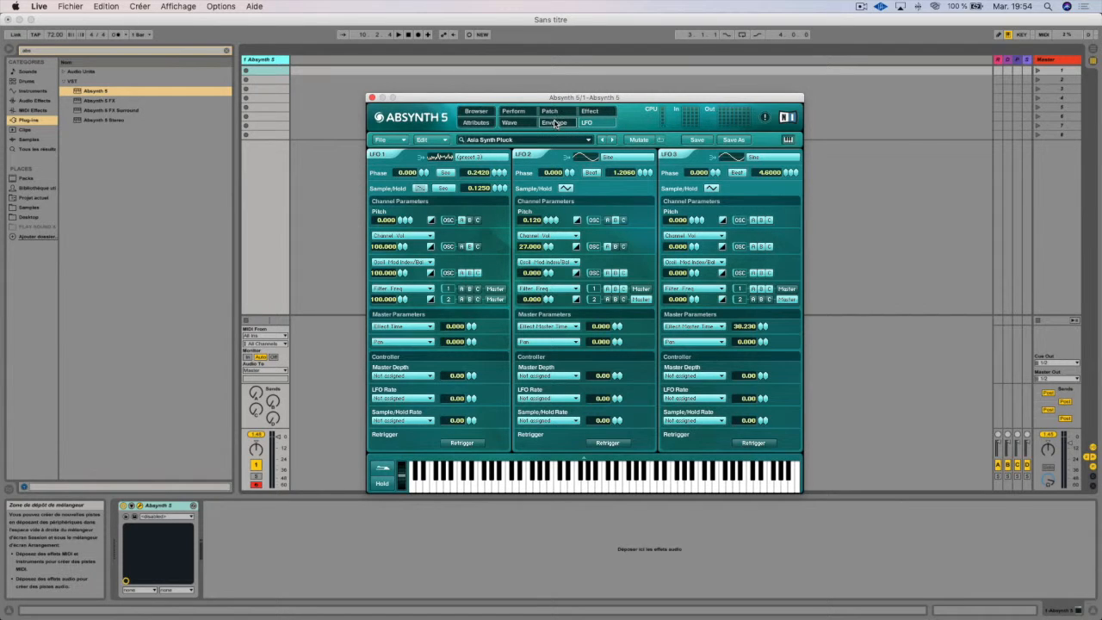
Step: Check the macro controls on the Perform page and rename the first macro control (CC0) as test 1
{"action": "left_click", "coordinate": [513, 111]}
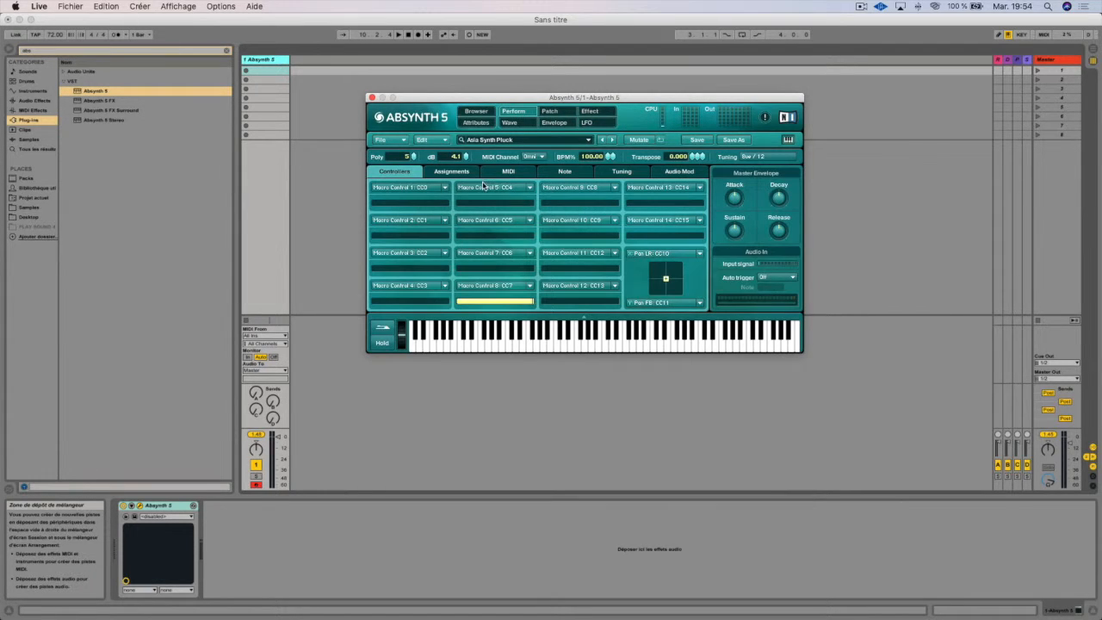
{"action": "left_click", "coordinate": [588, 123]}
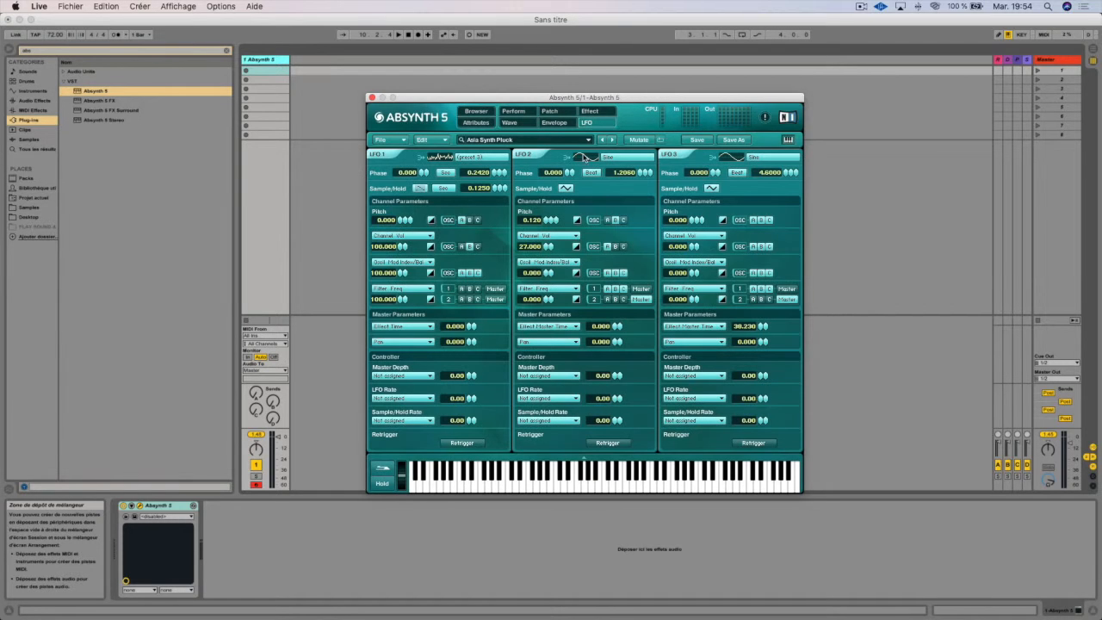
{"action": "left_click", "coordinate": [396, 376]}
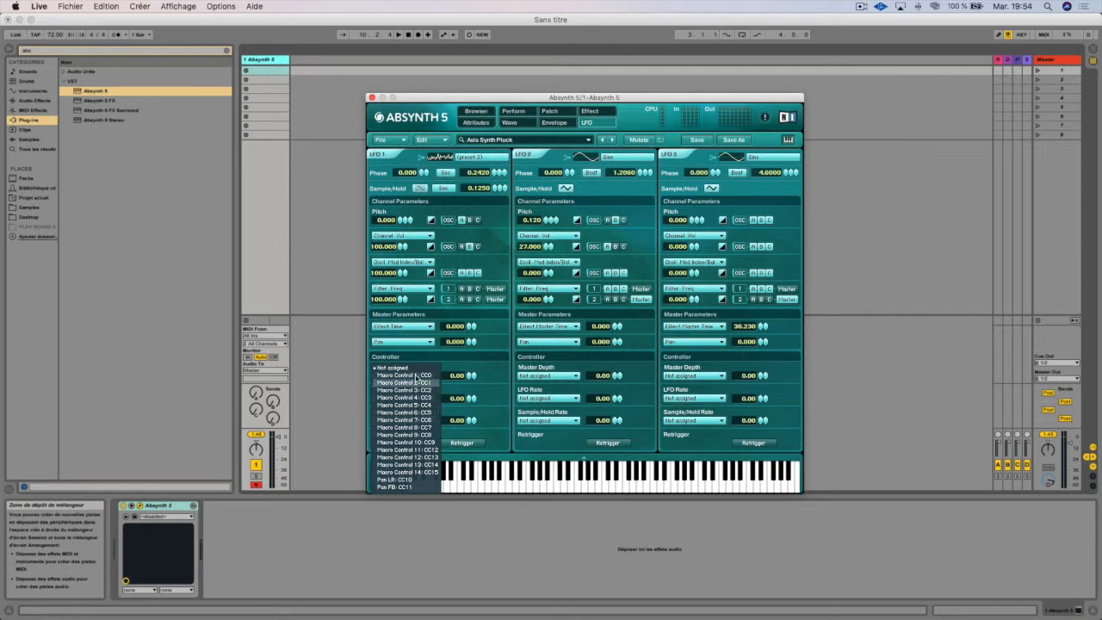
{"action": "left_click", "coordinate": [521, 110]}
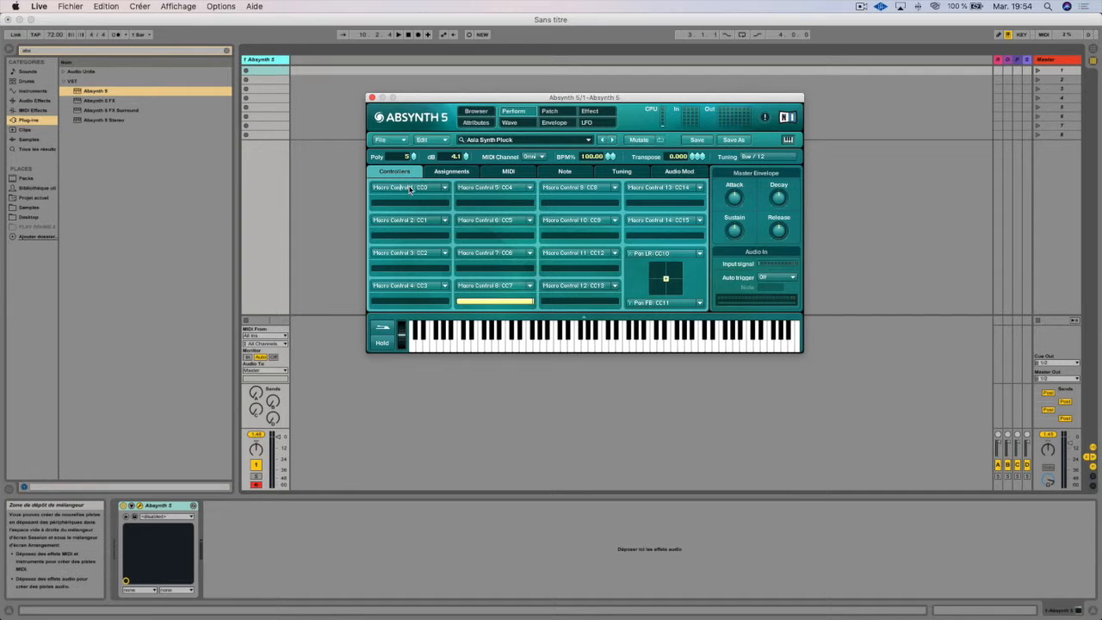
{"action": "left_click", "coordinate": [594, 123]}
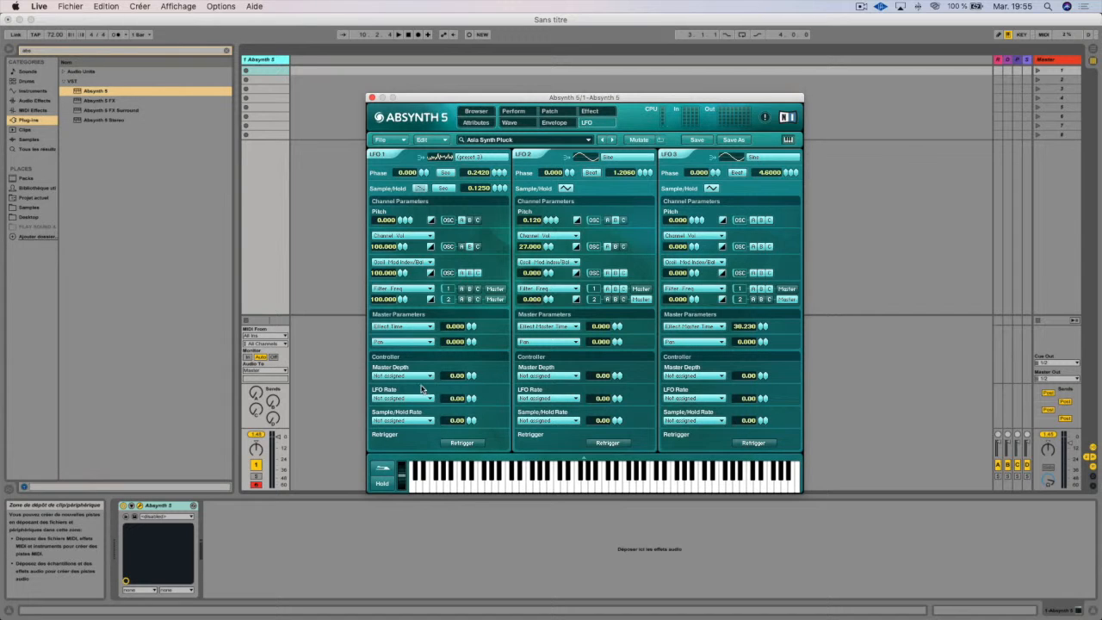
Step: Assign the CC0 macro to LFO 1's Master Depth at 100.00 and name that macro LFO Depth
{"action": "left_click", "coordinate": [419, 379]}
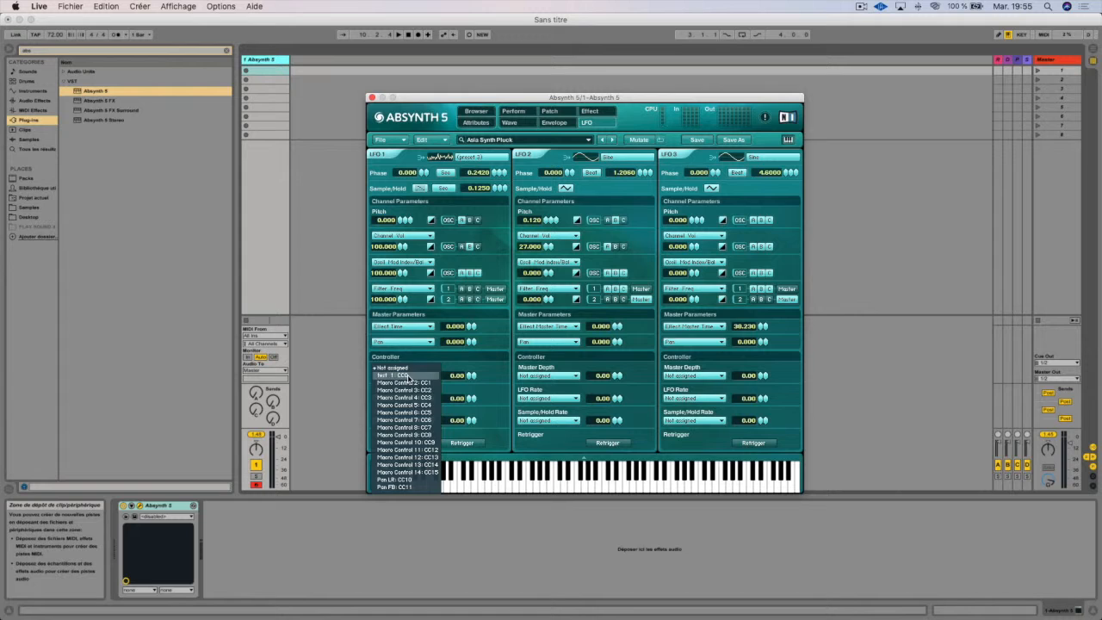
{"action": "left_click", "coordinate": [409, 377]}
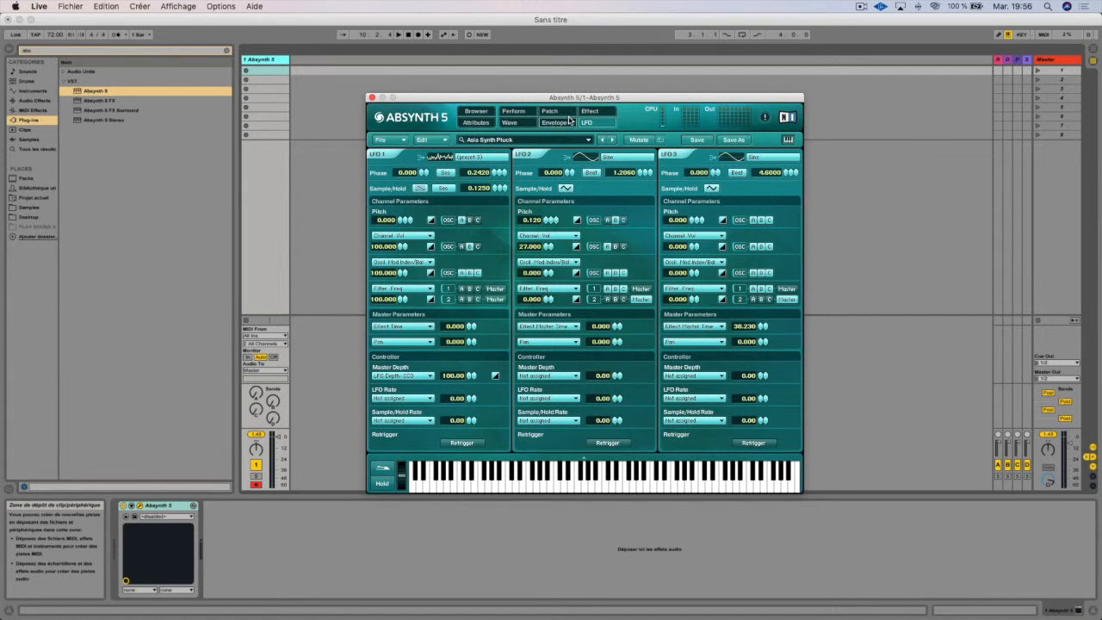
{"action": "left_click", "coordinate": [513, 111]}
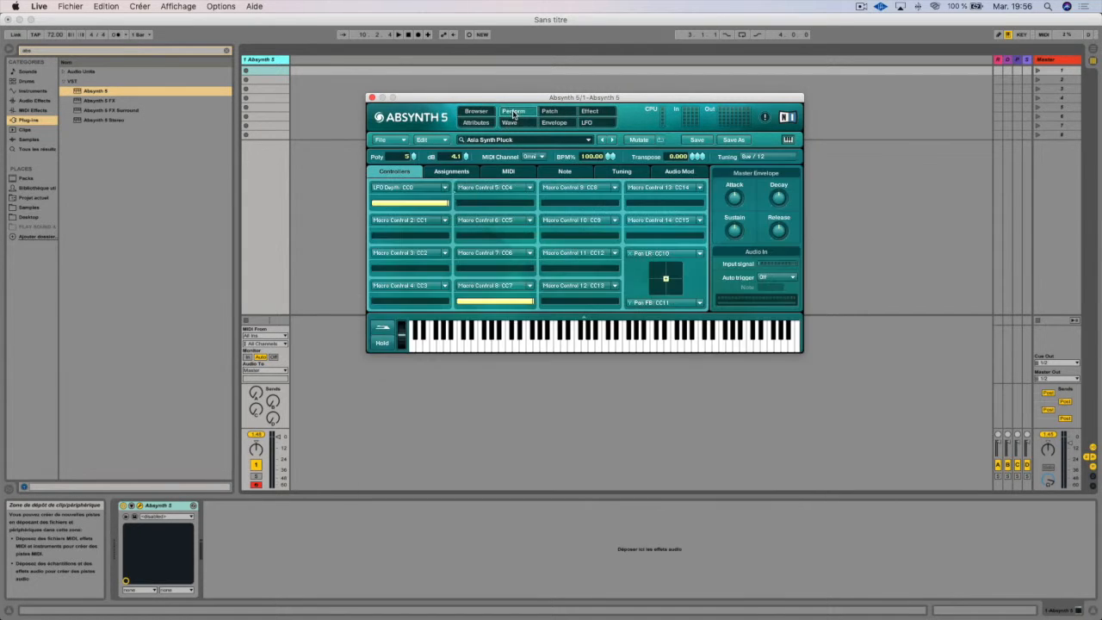
{"action": "left_click", "coordinate": [446, 187]}
{"action": "left_click", "coordinate": [421, 188]}
{"action": "left_click", "coordinate": [587, 122]}
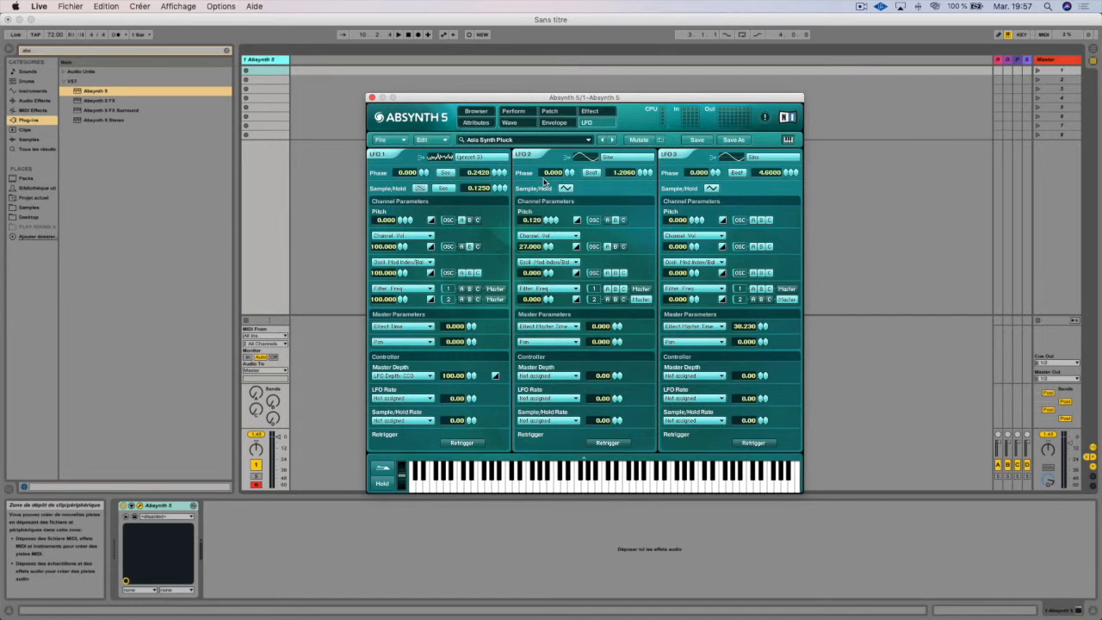
Step: Examine the Effect module and its edit options on the Patch page, along with the Multicomb parameters on the Effect page
{"action": "left_click", "coordinate": [590, 111]}
{"action": "left_click", "coordinate": [589, 122]}
{"action": "left_click", "coordinate": [564, 112]}
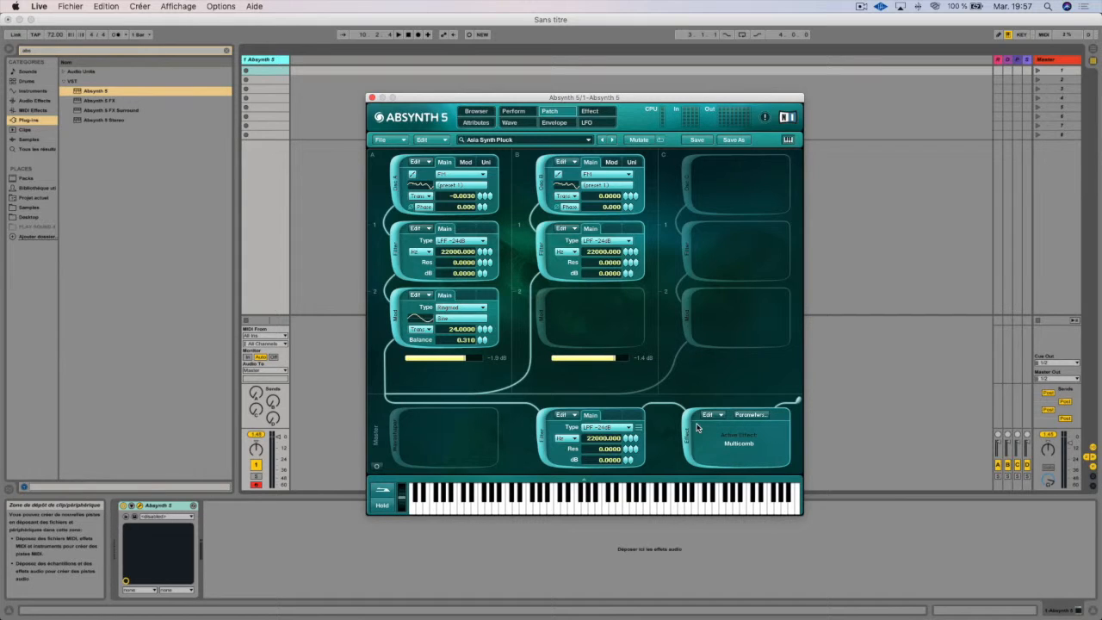
{"action": "left_click", "coordinate": [597, 116]}
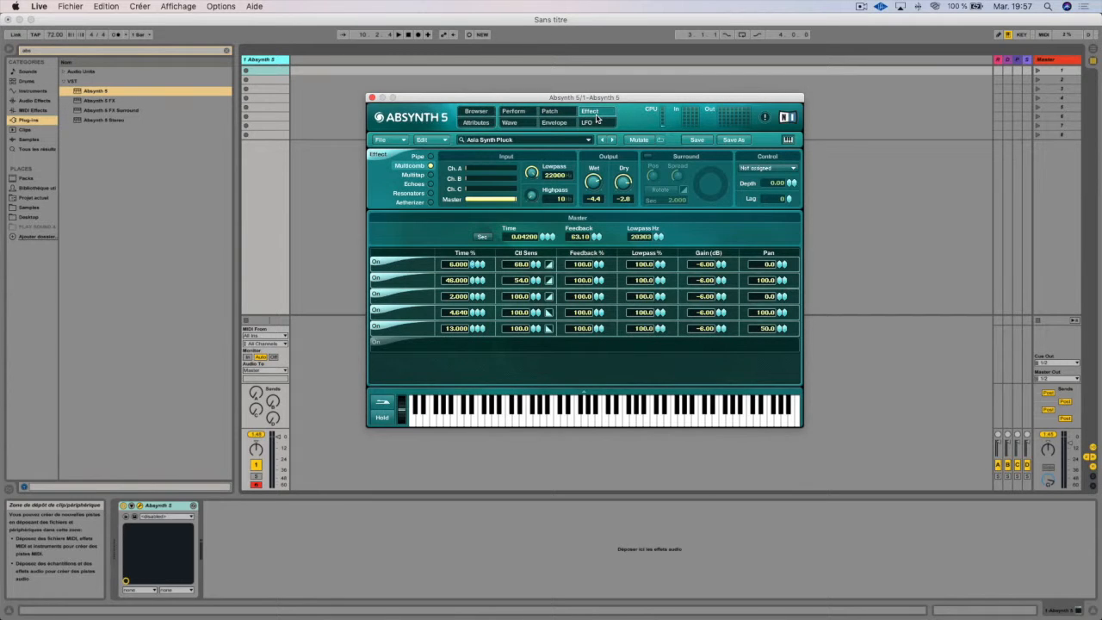
{"action": "left_click", "coordinate": [550, 111]}
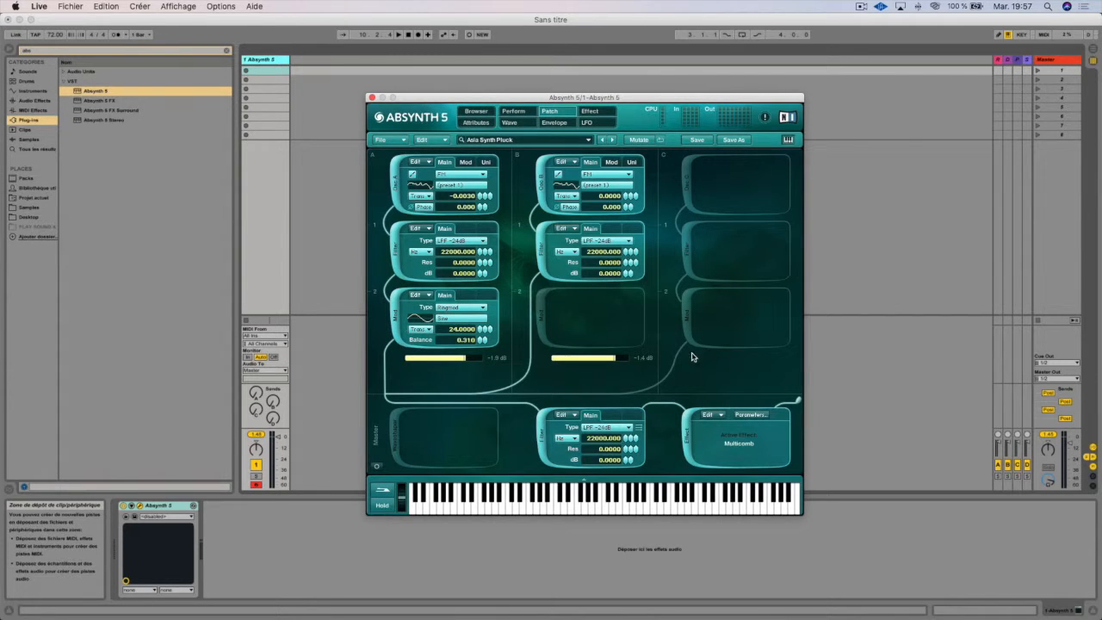
{"action": "left_click", "coordinate": [706, 415]}
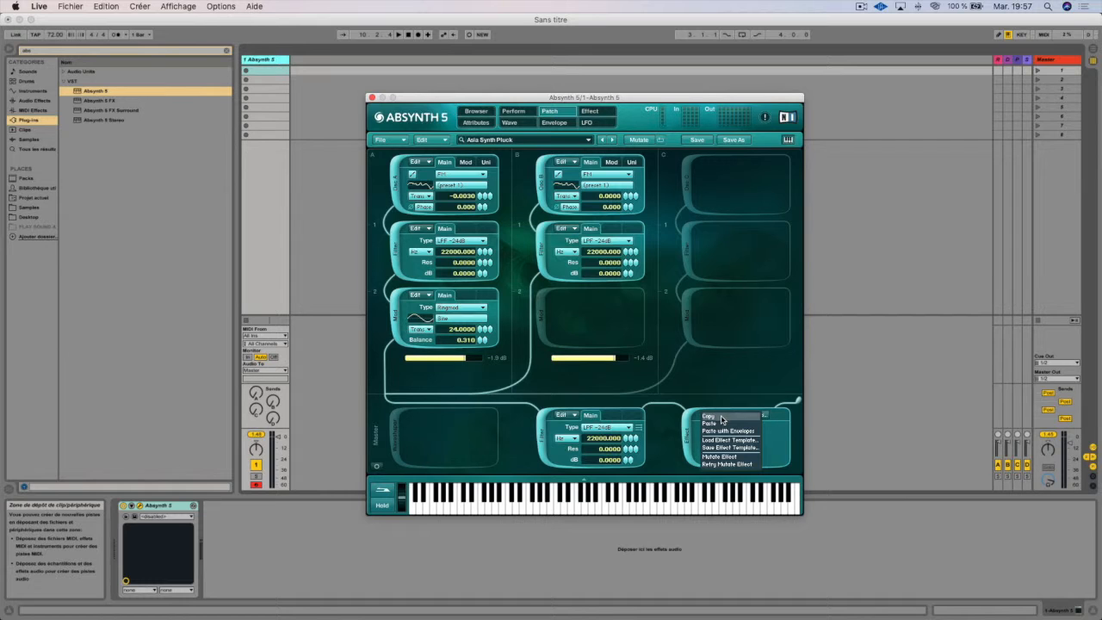
{"action": "left_click", "coordinate": [744, 462]}
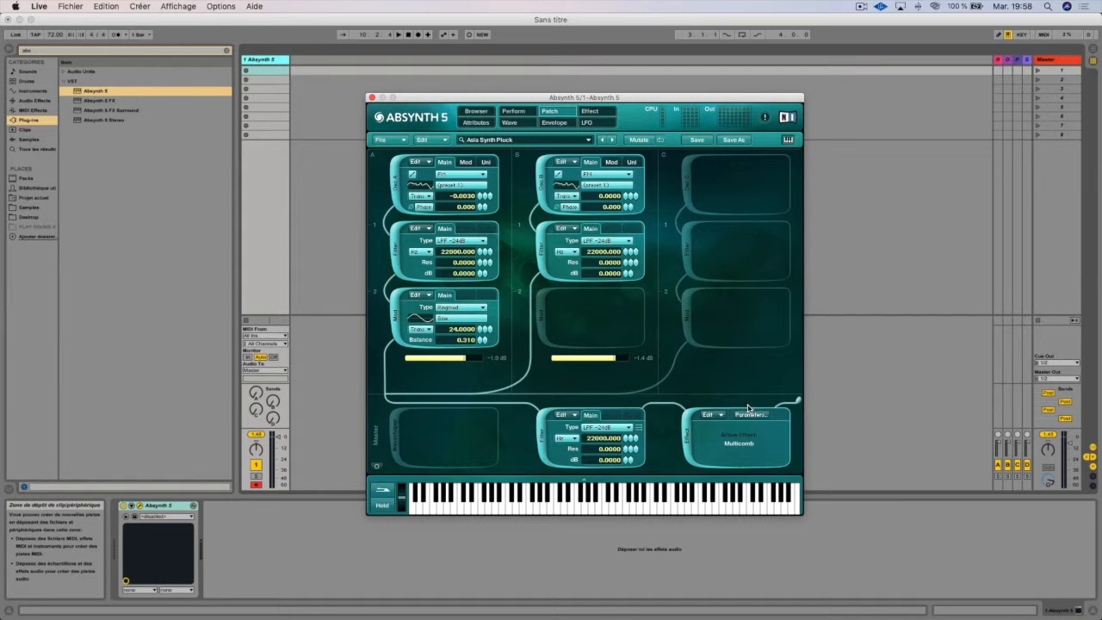
{"action": "left_click", "coordinate": [755, 419]}
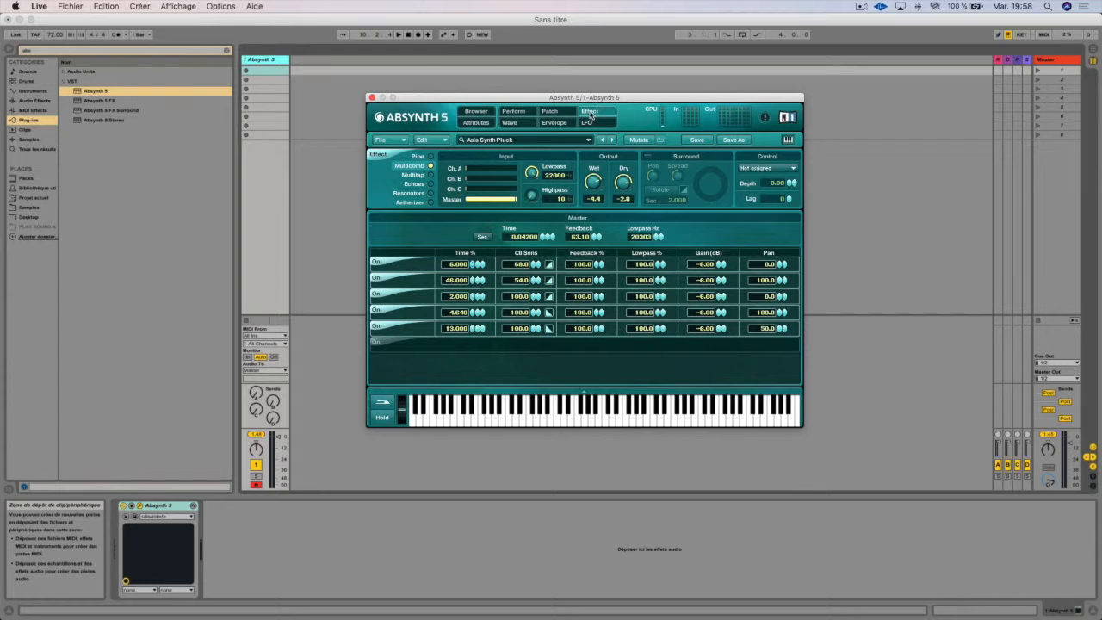
{"action": "left_click", "coordinate": [561, 113]}
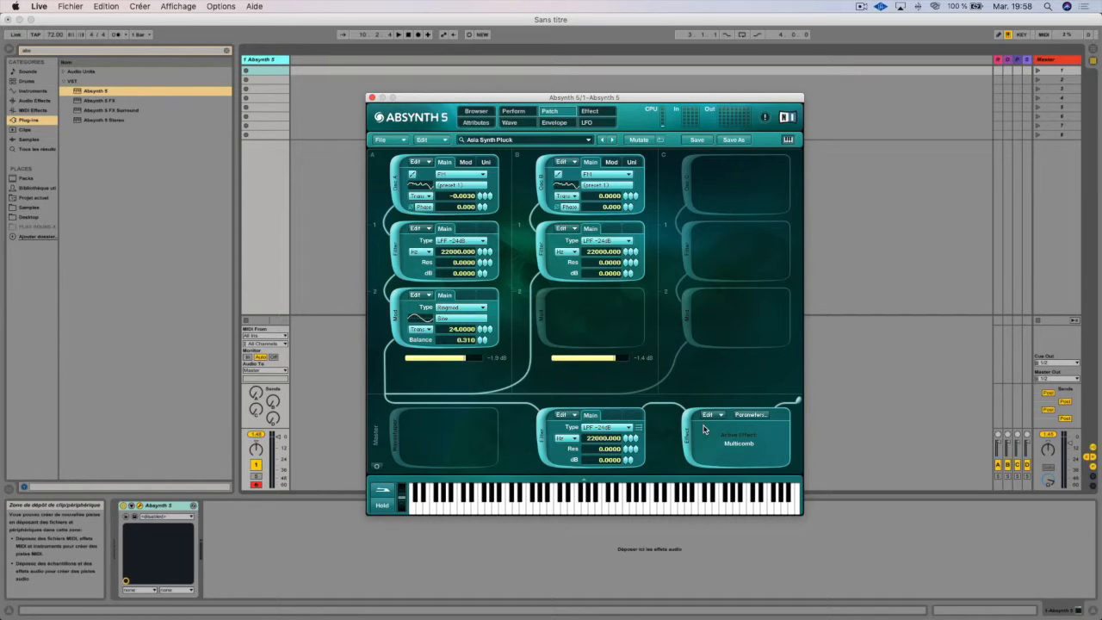
Step: Look at the Pipe effect, switch the effect to Resonators, and set its Wet level to -3.9 and Dry level to -7.3
{"action": "left_click", "coordinate": [590, 111]}
{"action": "left_click", "coordinate": [430, 157]}
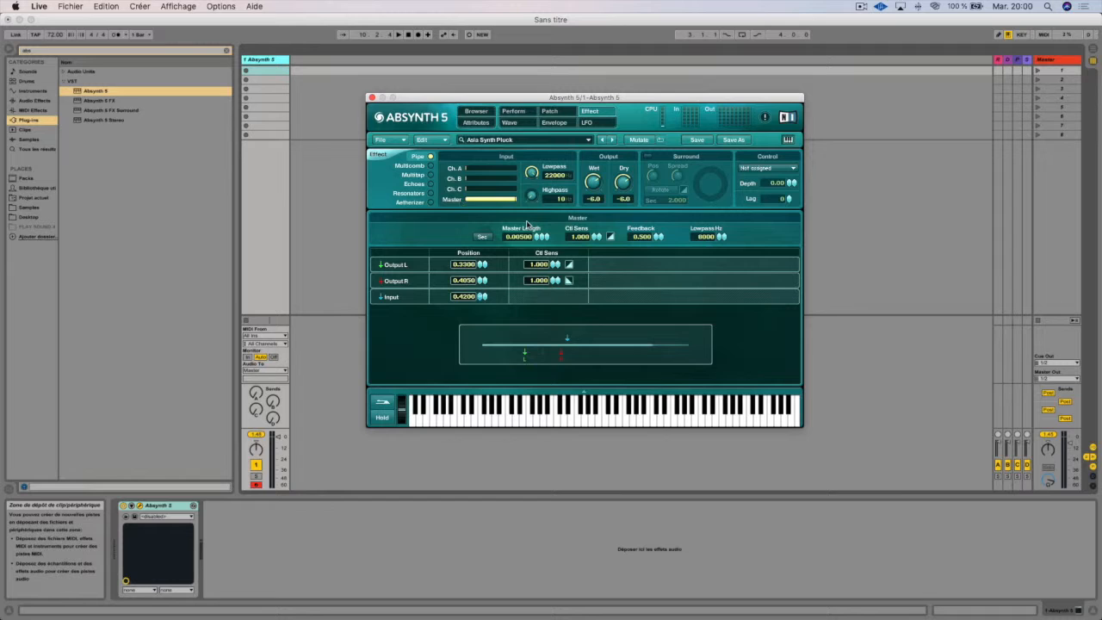
{"action": "left_click", "coordinate": [425, 197]}
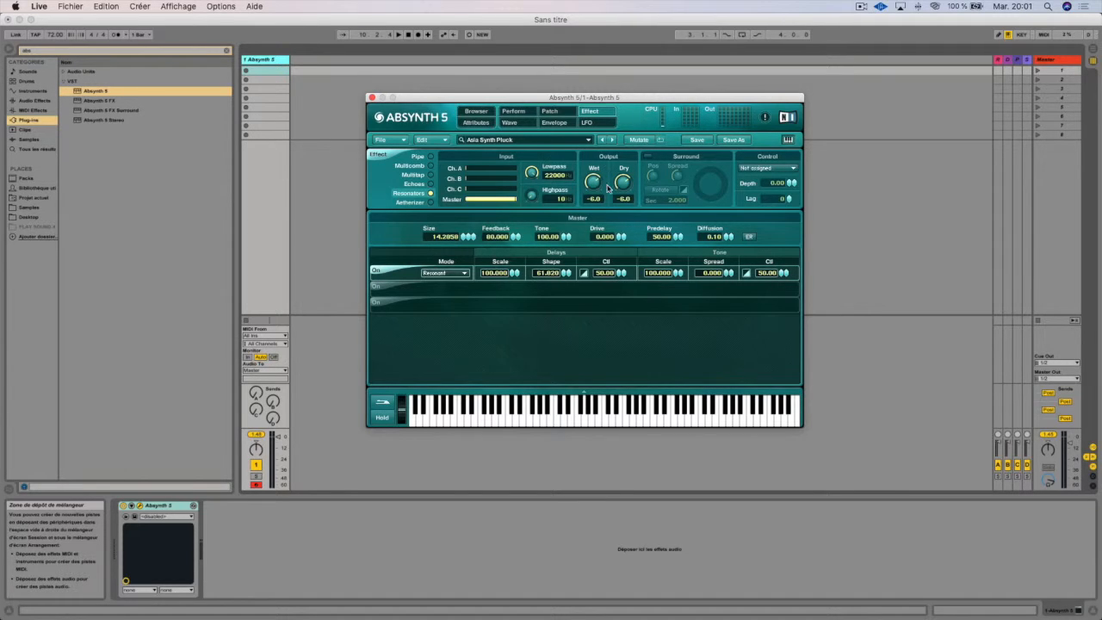
{"action": "left_click_drag", "start_coordinate": [595, 181], "coordinate": [628, 181]}
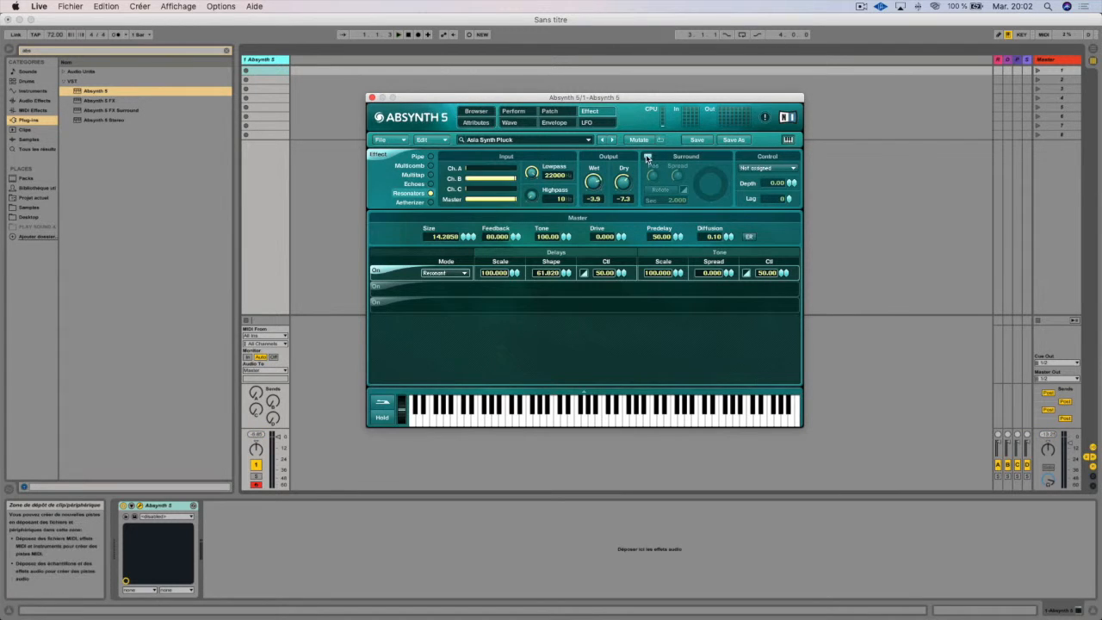
Step: Turn on the effect's Surround section and try its Rotate option
{"action": "left_click", "coordinate": [647, 156]}
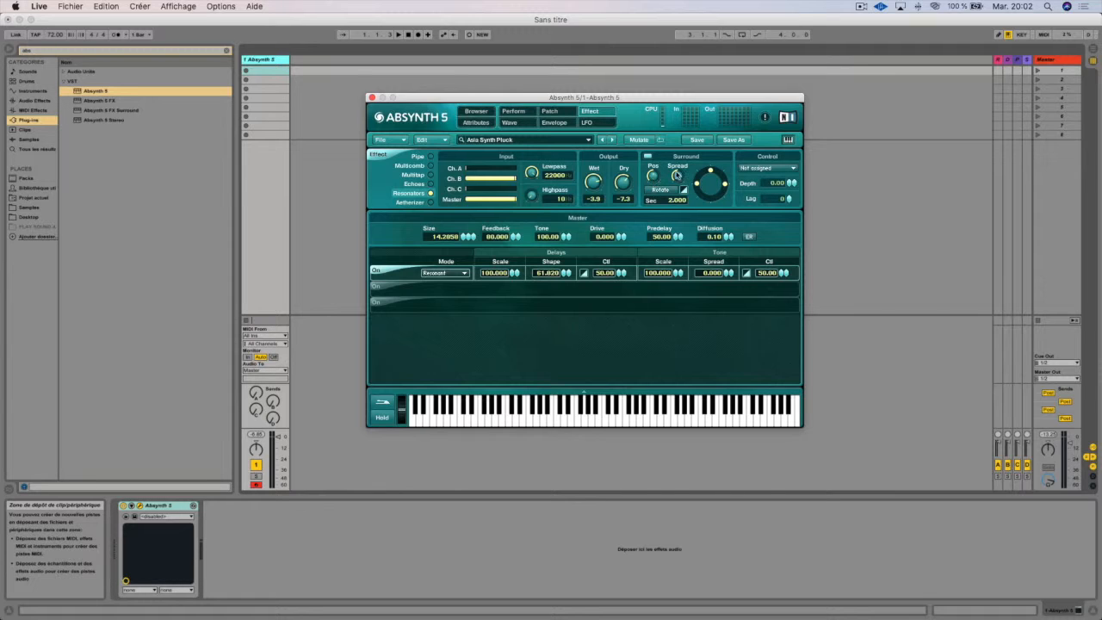
{"action": "left_click", "coordinate": [669, 191]}
{"action": "left_click", "coordinate": [663, 189]}
{"action": "left_click", "coordinate": [647, 157]}
{"action": "left_click", "coordinate": [648, 157]}
Step: Try switching the second and third resonator lines on and off
{"action": "left_click", "coordinate": [382, 289]}
{"action": "left_click", "coordinate": [376, 303]}
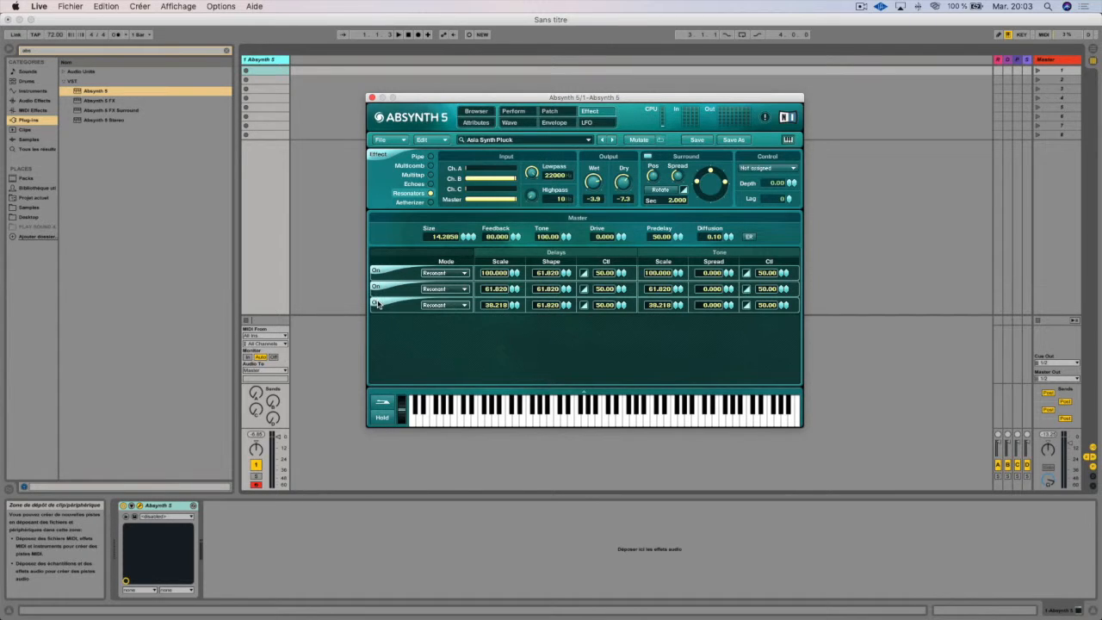
{"action": "left_click", "coordinate": [378, 303]}
{"action": "left_click", "coordinate": [385, 291]}
{"action": "left_click", "coordinate": [386, 303]}
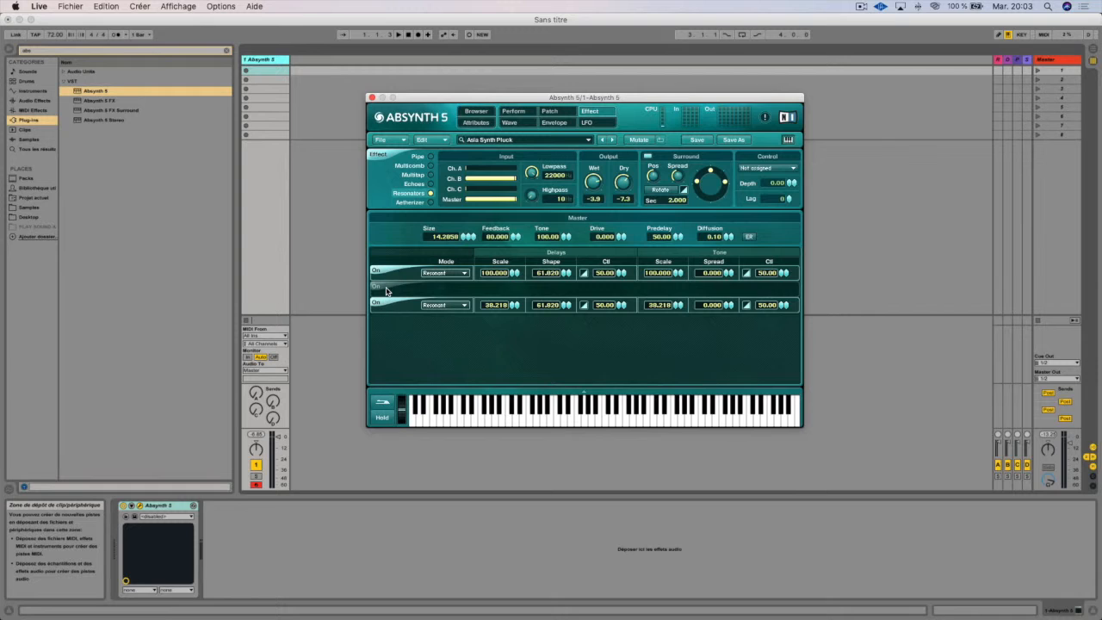
{"action": "left_click", "coordinate": [386, 291]}
{"action": "left_click", "coordinate": [387, 305]}
{"action": "left_click", "coordinate": [387, 289]}
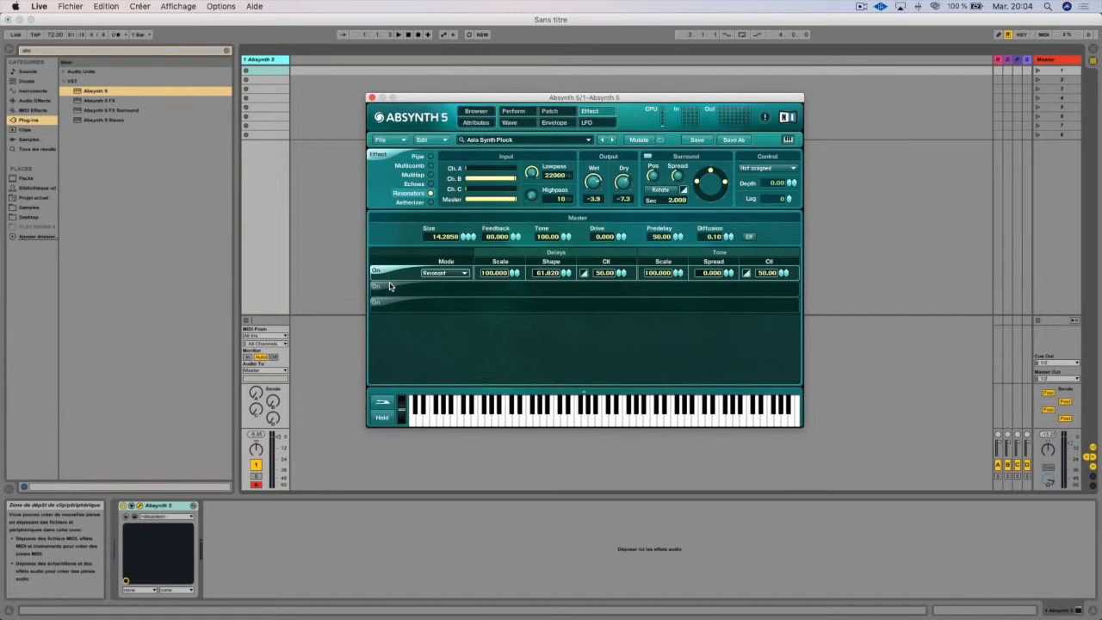
Step: Assign LFO Depth: CC0 as the effect's controller, with Depth 0.10 and Lag 70
{"action": "left_click", "coordinate": [782, 169]}
{"action": "left_click", "coordinate": [782, 170]}
{"action": "left_click_drag", "start_coordinate": [790, 199], "coordinate": [834, 4]}
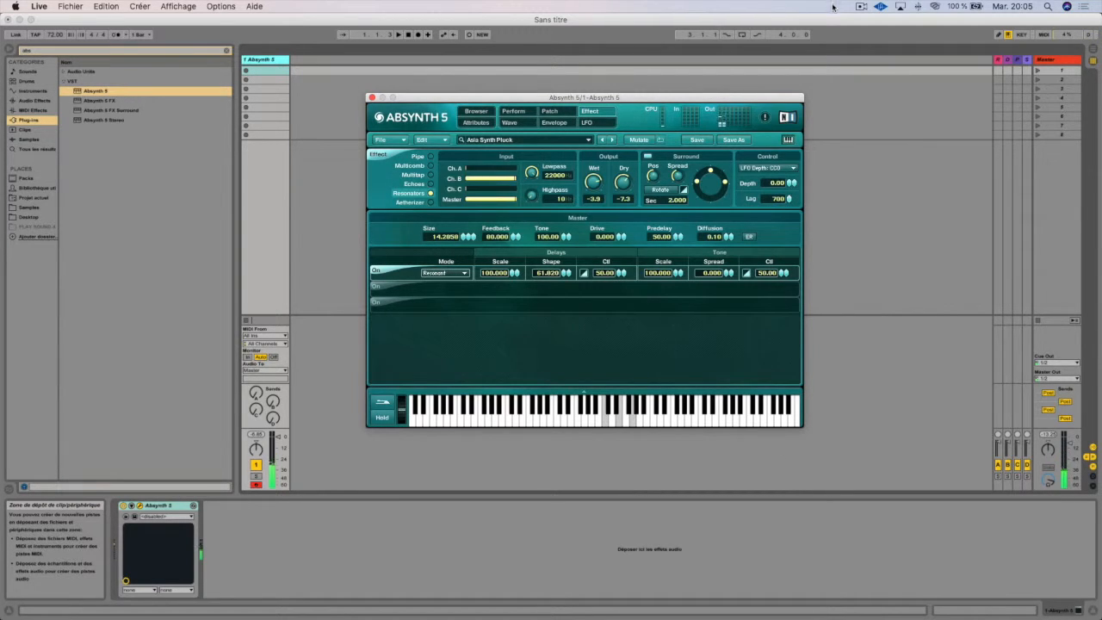
{"action": "left_click_drag", "start_coordinate": [786, 199], "coordinate": [650, 618]}
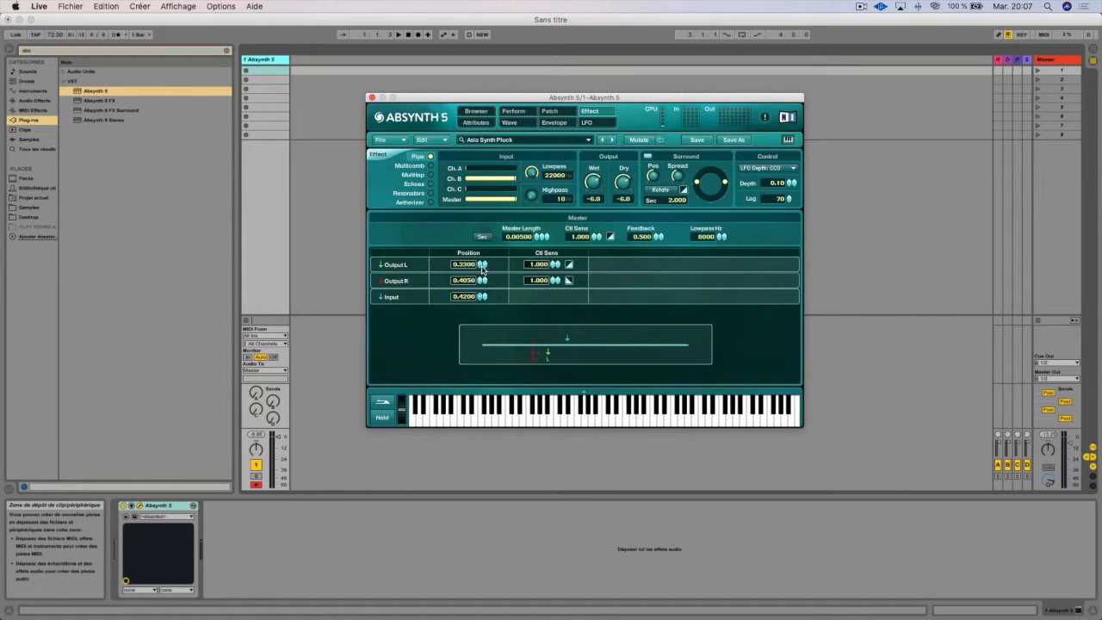
Step: With the Pipe effect selected, set the Output L position to 0.2500, Output R to 0.5550, and Input to 0.2500
{"action": "mouse_move", "coordinate": [483, 266]}
{"action": "left_mouse_down"}
{"action": "mouse_move", "coordinate": [488, 229]}
{"action": "mouse_move", "coordinate": [481, 269]}
{"action": "left_mouse_up"}
{"action": "left_click_drag", "start_coordinate": [481, 281], "coordinate": [483, 273]}
{"action": "mouse_move", "coordinate": [481, 298]}
{"action": "left_mouse_down"}
{"action": "mouse_move", "coordinate": [487, 284]}
{"action": "mouse_move", "coordinate": [460, 325]}
{"action": "mouse_move", "coordinate": [487, 287]}
{"action": "mouse_move", "coordinate": [470, 312]}
{"action": "left_mouse_up"}
Step: Set the Pipe's master Ctl Sens to 0.560, Master Length to 0.21500, and Feedback to -0.260, and raise its Lowpass frequency
{"action": "mouse_move", "coordinate": [596, 238]}
{"action": "left_mouse_down"}
{"action": "mouse_move", "coordinate": [591, 267]}
{"action": "mouse_move", "coordinate": [596, 222]}
{"action": "left_mouse_up"}
{"action": "left_click_drag", "start_coordinate": [538, 242], "coordinate": [592, 269]}
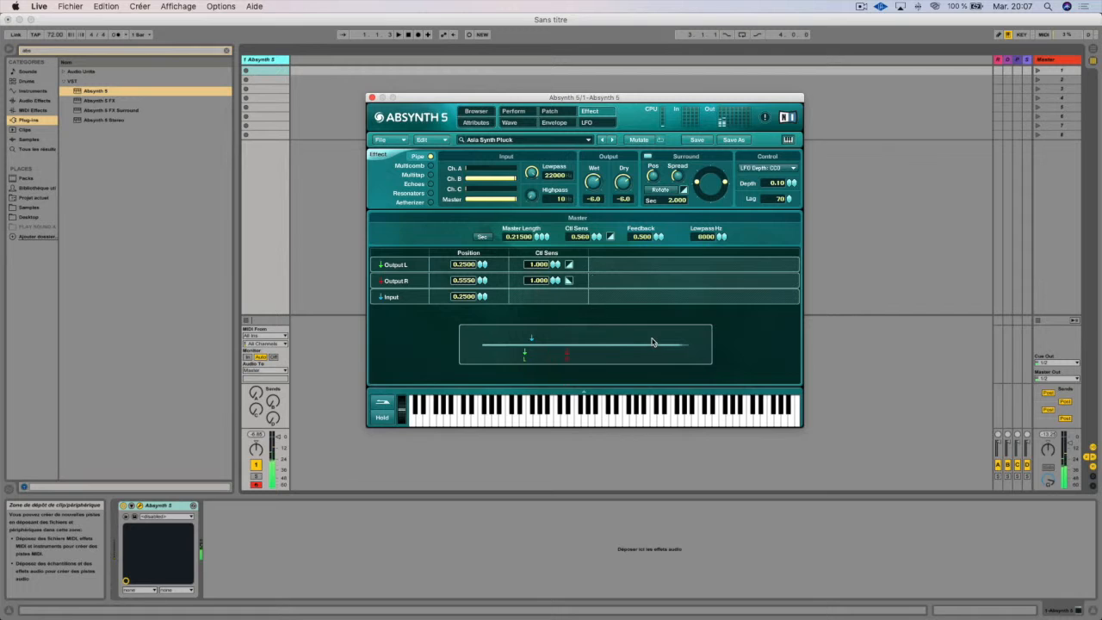
{"action": "left_click_drag", "start_coordinate": [659, 236], "coordinate": [649, 288]}
{"action": "mouse_move", "coordinate": [721, 241]}
{"action": "left_mouse_down"}
{"action": "mouse_move", "coordinate": [723, 229]}
{"action": "mouse_move", "coordinate": [716, 255]}
{"action": "mouse_move", "coordinate": [722, 226]}
{"action": "left_mouse_up"}
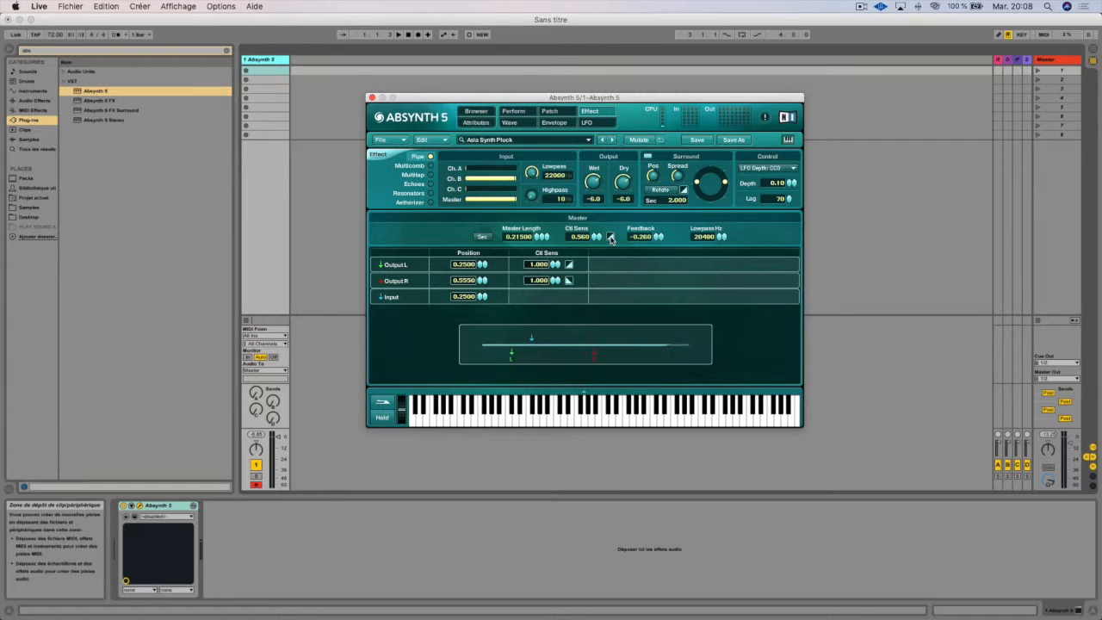
Step: Switch the effect to Multicomb and set master Time to 0.56200, Feedback to 99.90, Wet to -1.4, and Dry to -96.0
{"action": "left_click", "coordinate": [431, 167]}
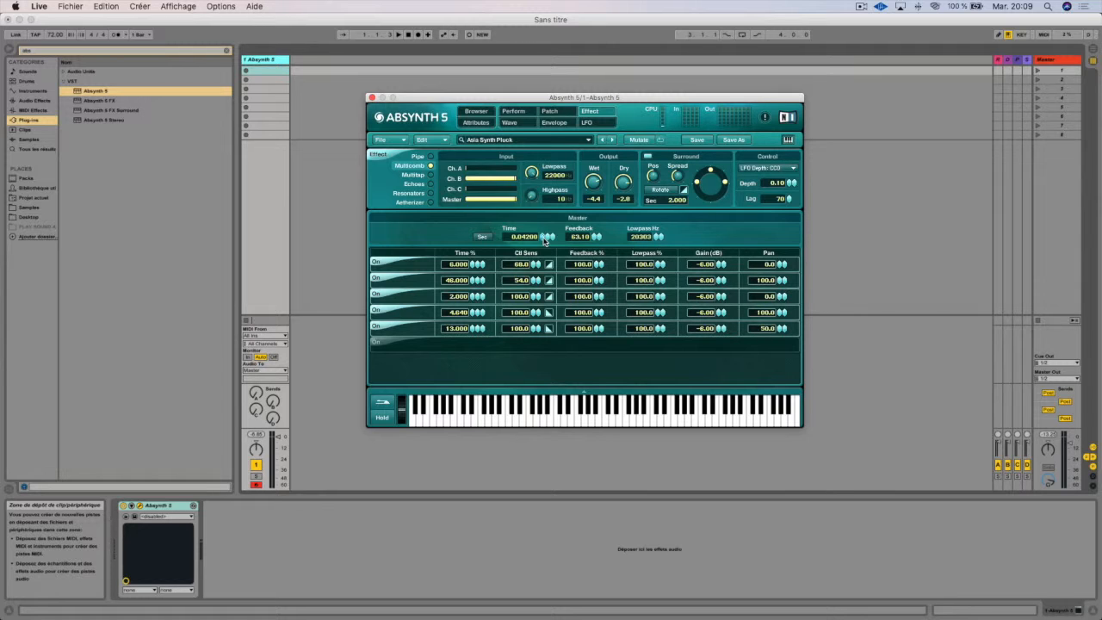
{"action": "left_click_drag", "start_coordinate": [544, 241], "coordinate": [550, 214]}
{"action": "left_click_drag", "start_coordinate": [657, 238], "coordinate": [661, 215]}
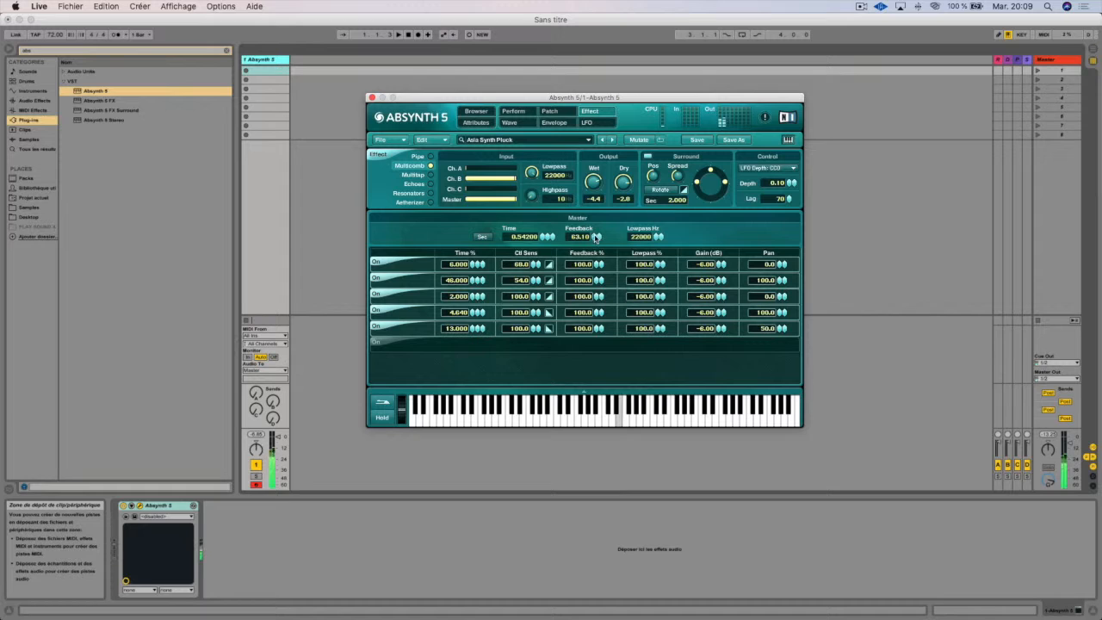
{"action": "left_click_drag", "start_coordinate": [595, 239], "coordinate": [608, 172]}
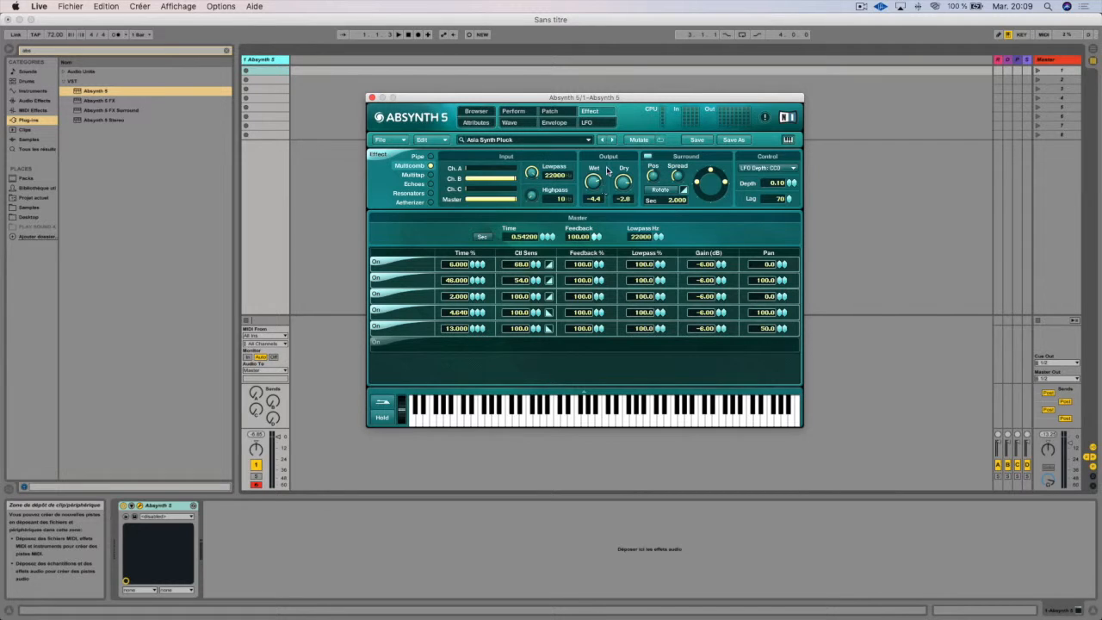
{"action": "left_click_drag", "start_coordinate": [608, 182], "coordinate": [597, 222]}
Step: Switch off the first four Multicomb lines and set the fifth line's Time % to 0.001
{"action": "left_click", "coordinate": [377, 310]}
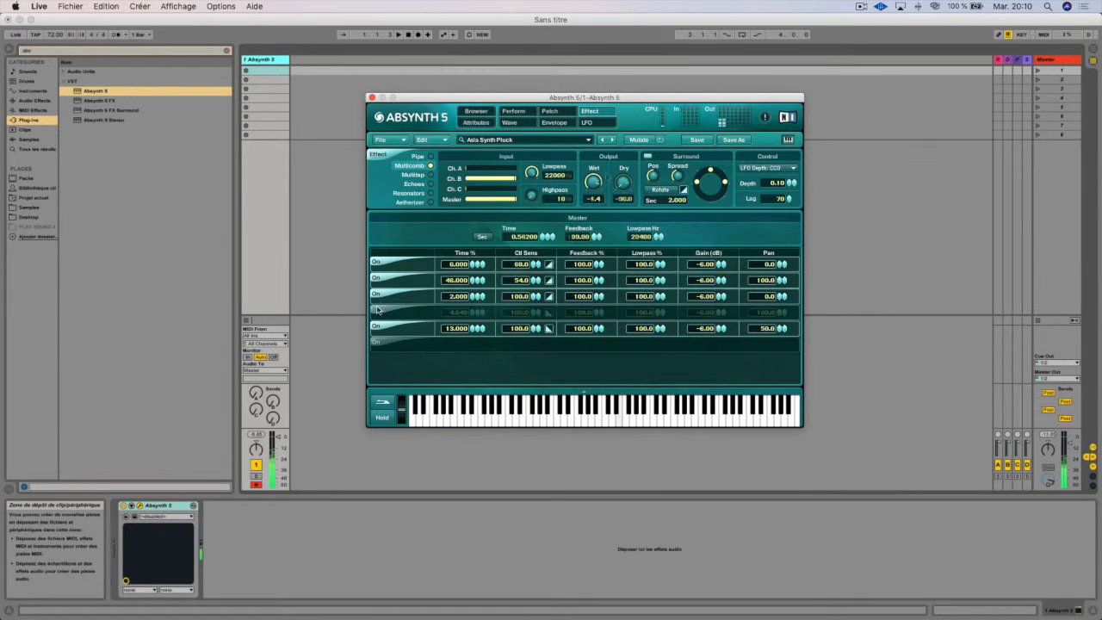
{"action": "left_click", "coordinate": [377, 294]}
{"action": "left_click", "coordinate": [379, 276]}
{"action": "left_click", "coordinate": [381, 262]}
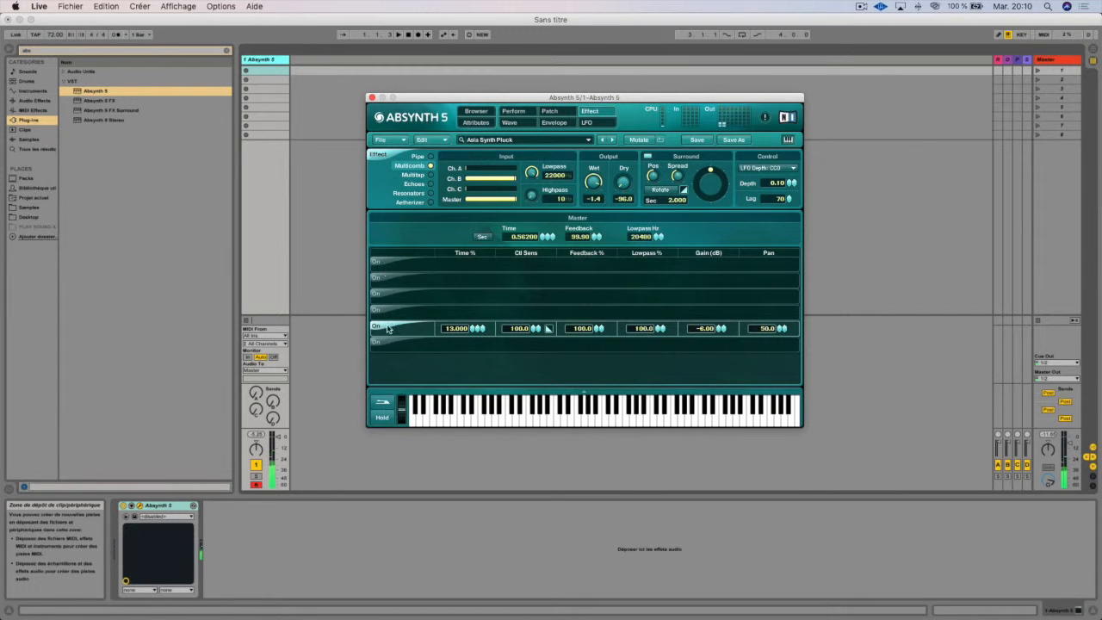
{"action": "mouse_move", "coordinate": [473, 331]}
{"action": "left_mouse_down"}
{"action": "mouse_move", "coordinate": [487, 288]}
{"action": "mouse_move", "coordinate": [485, 342]}
{"action": "left_mouse_up"}
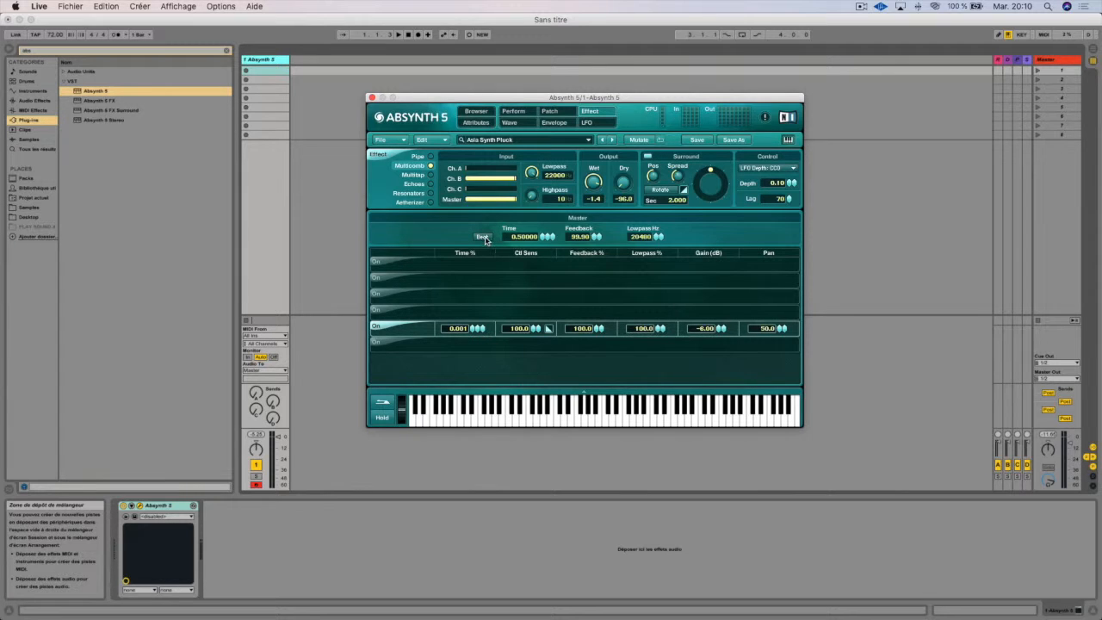
Step: Try the Multicomb's master Time in beats at 2.00000, and return the unit to seconds
{"action": "left_click", "coordinate": [485, 237]}
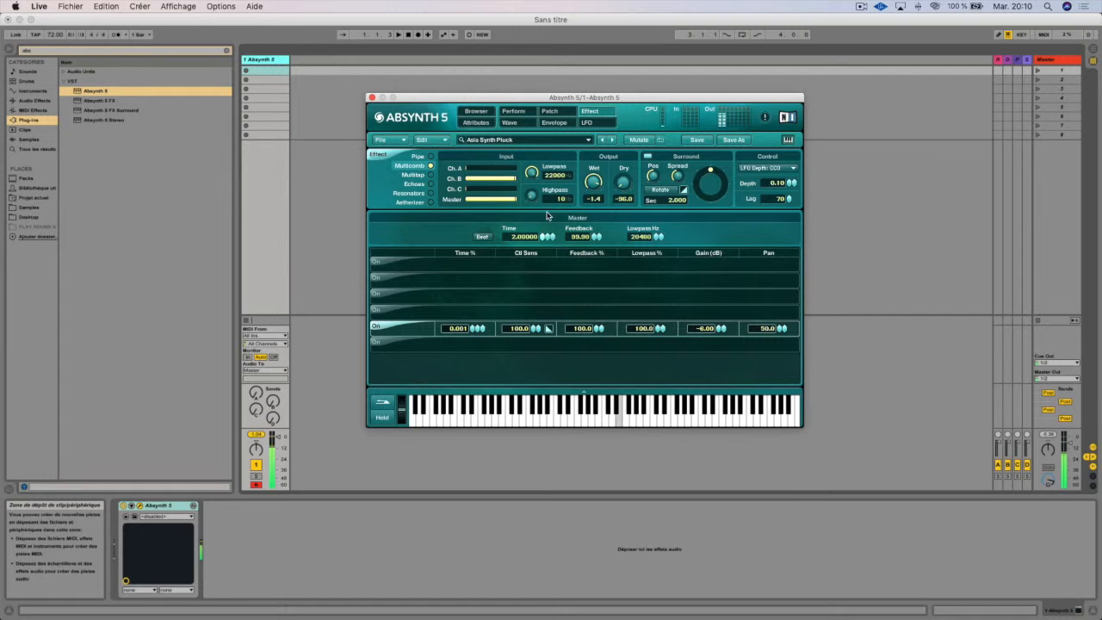
{"action": "left_click", "coordinate": [482, 236]}
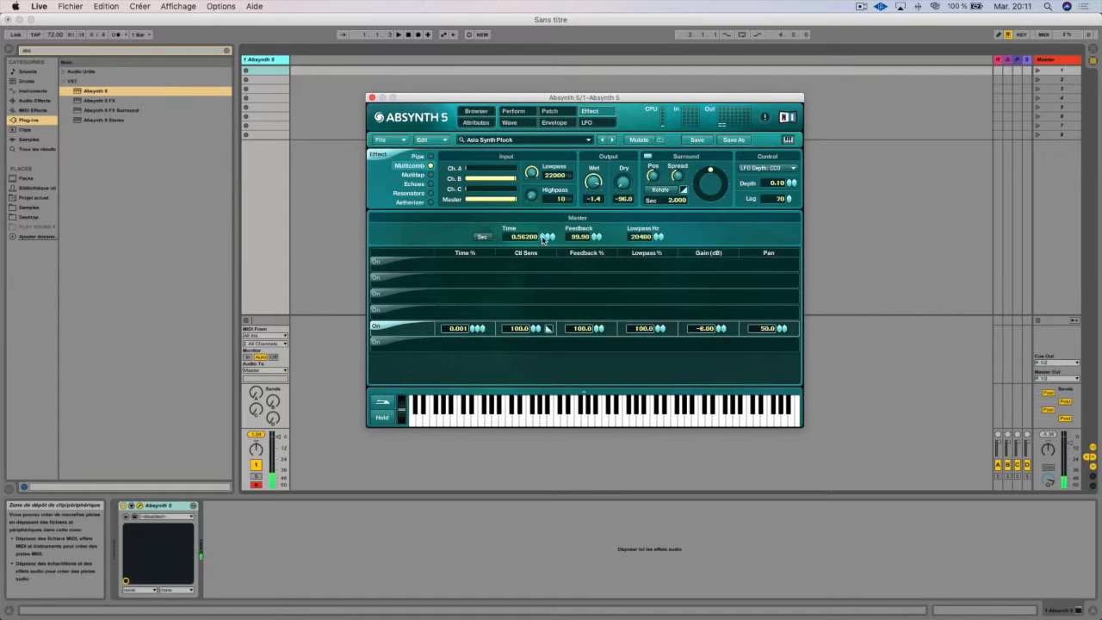
Step: Set the Multicomb's master Time to 0.18750 beats, Feedback to 99.90, and Lowpass to 14701 Hz
{"action": "left_click", "coordinate": [483, 237]}
{"action": "left_click_drag", "start_coordinate": [542, 237], "coordinate": [539, 306]}
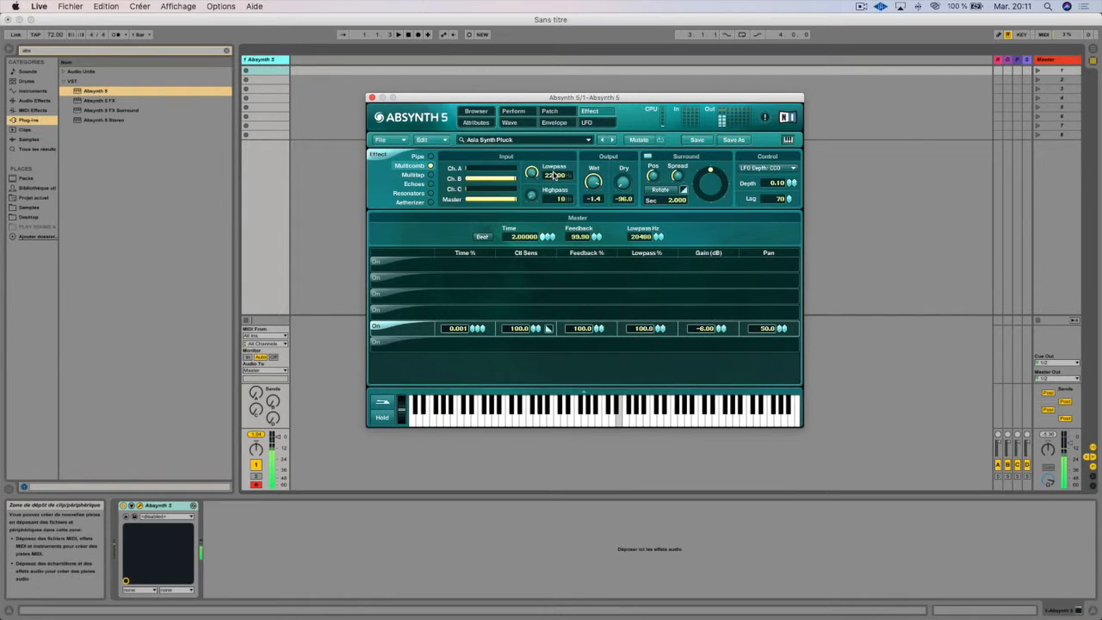
{"action": "left_click", "coordinate": [546, 237]}
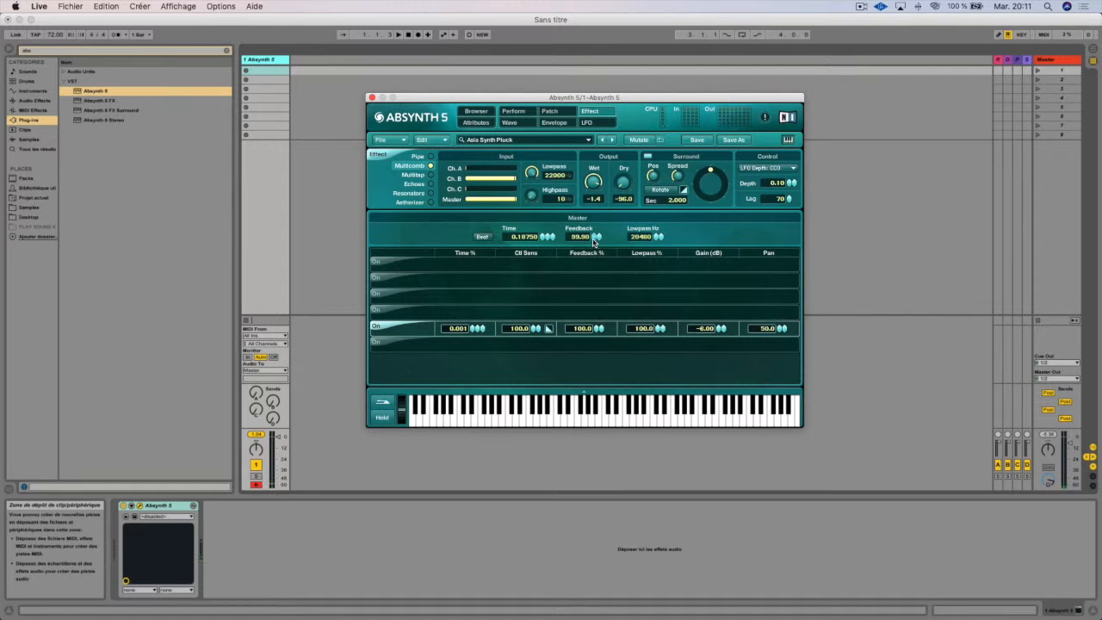
{"action": "mouse_move", "coordinate": [594, 240]}
{"action": "left_mouse_down"}
{"action": "mouse_move", "coordinate": [596, 218]}
{"action": "mouse_move", "coordinate": [583, 306]}
{"action": "mouse_move", "coordinate": [596, 217]}
{"action": "mouse_move", "coordinate": [581, 278]}
{"action": "mouse_move", "coordinate": [586, 237]}
{"action": "left_mouse_up"}
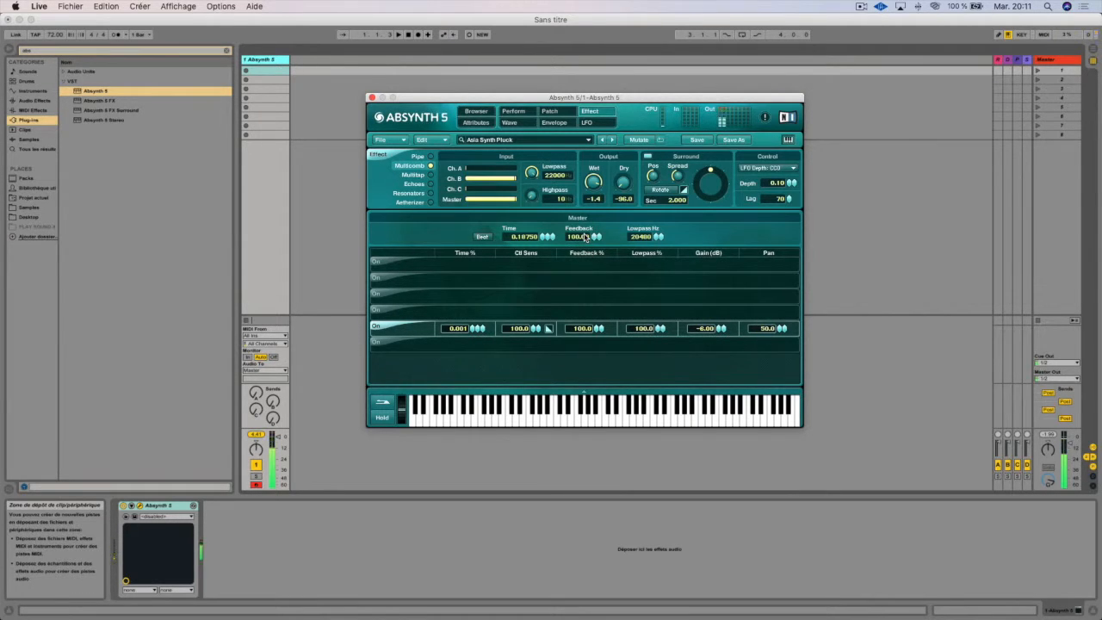
{"action": "left_click_drag", "start_coordinate": [656, 242], "coordinate": [656, 249]}
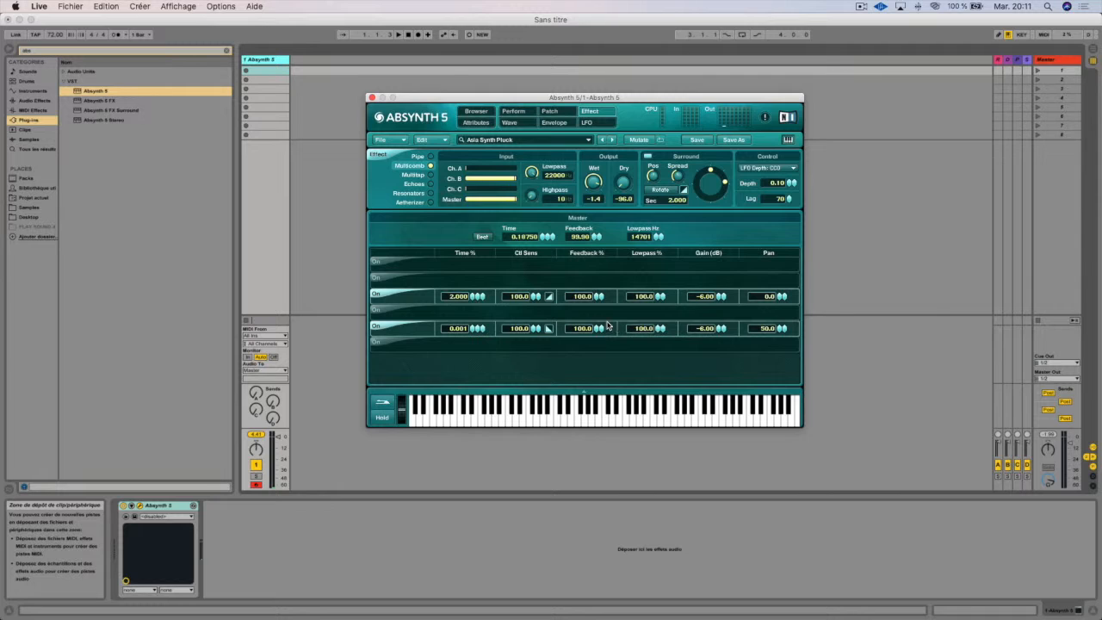
Step: Switch off the third Multicomb line after trying the second, and switch on the first line
{"action": "left_click", "coordinate": [386, 277]}
{"action": "left_click", "coordinate": [386, 277]}
{"action": "left_click", "coordinate": [387, 293]}
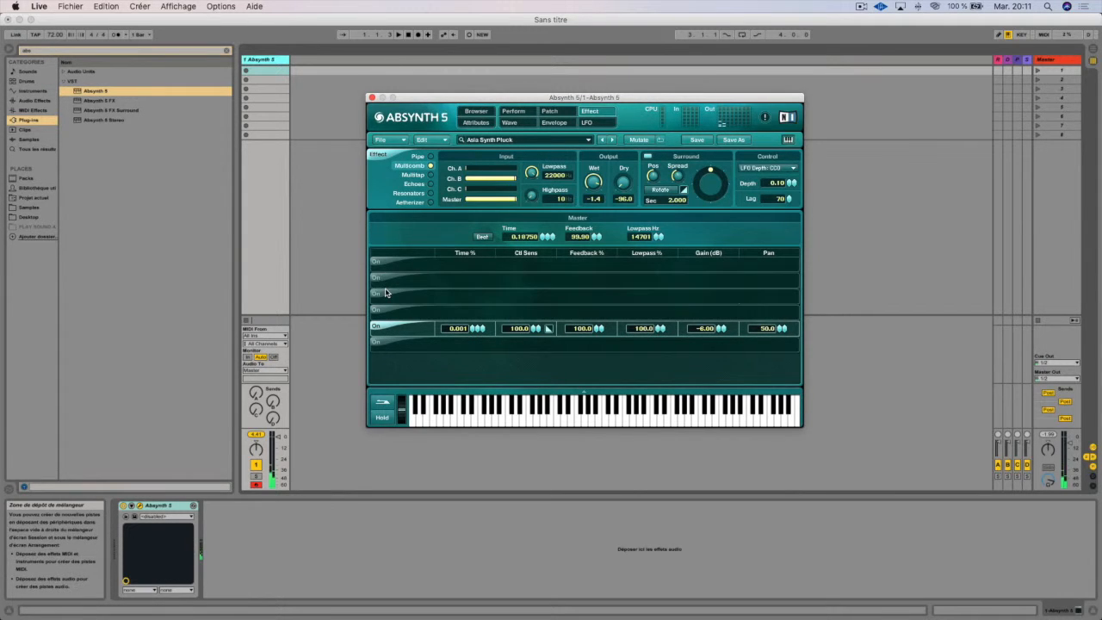
{"action": "left_click", "coordinate": [381, 262]}
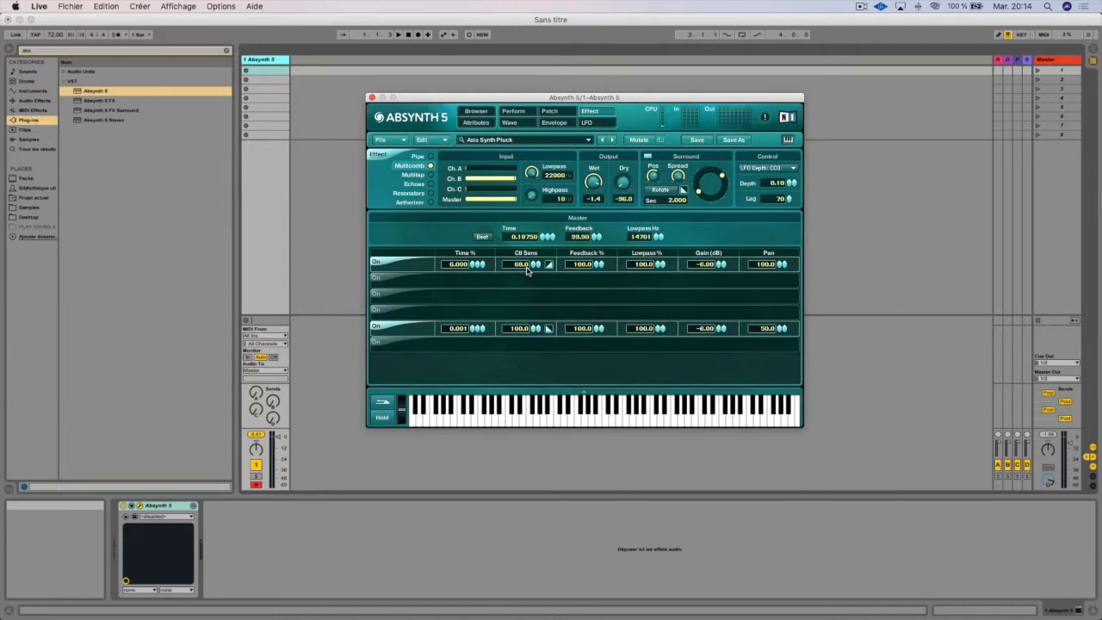
Step: Set the first Multicomb line's Ctl Sens to 100.0, Lowpass % to 99.0, and Gain to -1.90 dB, keeping Pan at 100.0
{"action": "left_click_drag", "start_coordinate": [535, 267], "coordinate": [536, 263]}
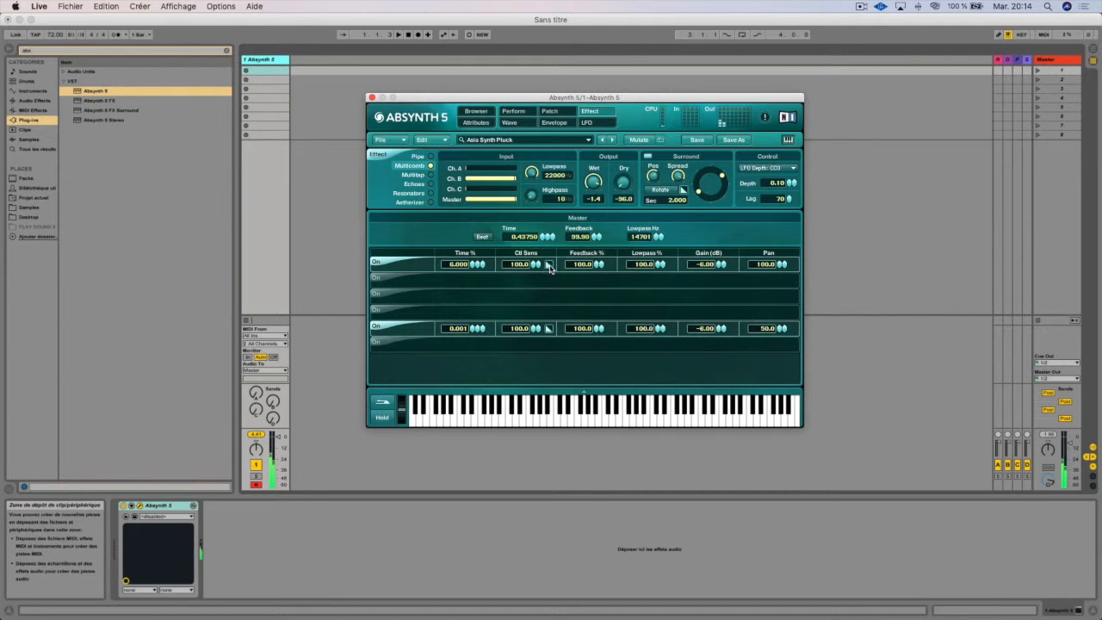
{"action": "left_click_drag", "start_coordinate": [540, 267], "coordinate": [539, 275]}
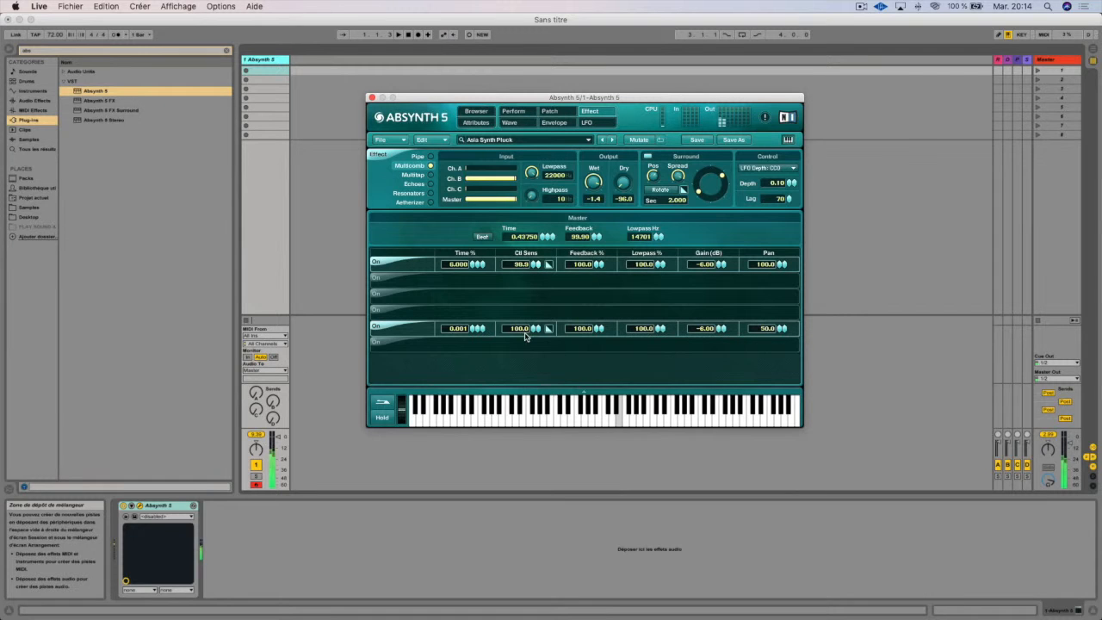
{"action": "left_click_drag", "start_coordinate": [595, 270], "coordinate": [592, 246]}
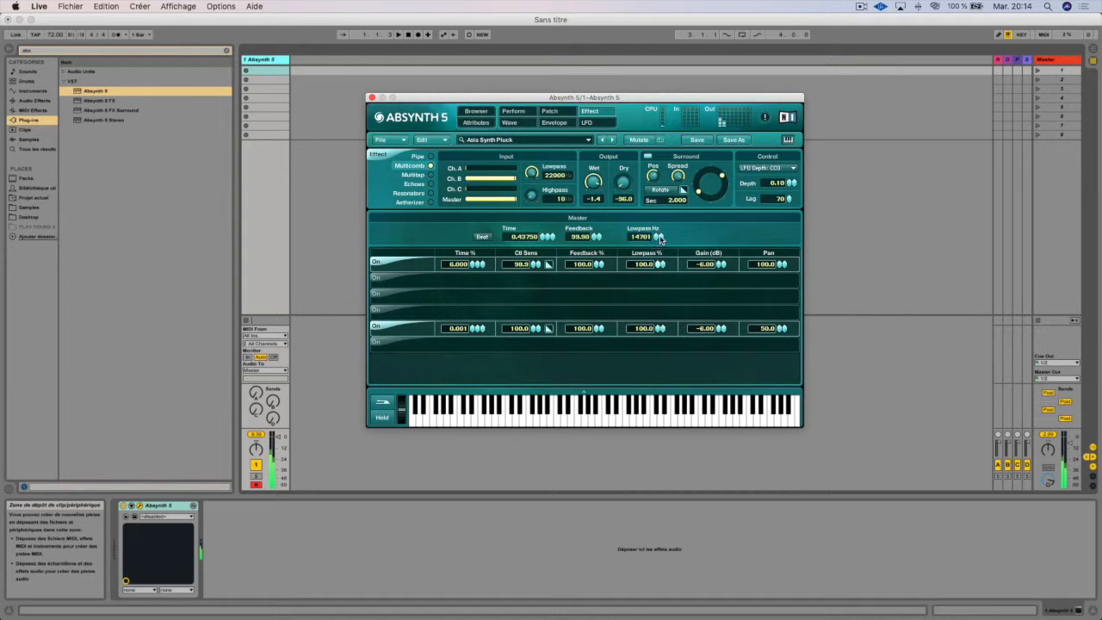
{"action": "left_click_drag", "start_coordinate": [662, 254], "coordinate": [721, 252]}
{"action": "mouse_move", "coordinate": [782, 269]}
{"action": "left_mouse_down"}
{"action": "mouse_move", "coordinate": [773, 297]}
{"action": "mouse_move", "coordinate": [774, 261]}
{"action": "left_mouse_up"}
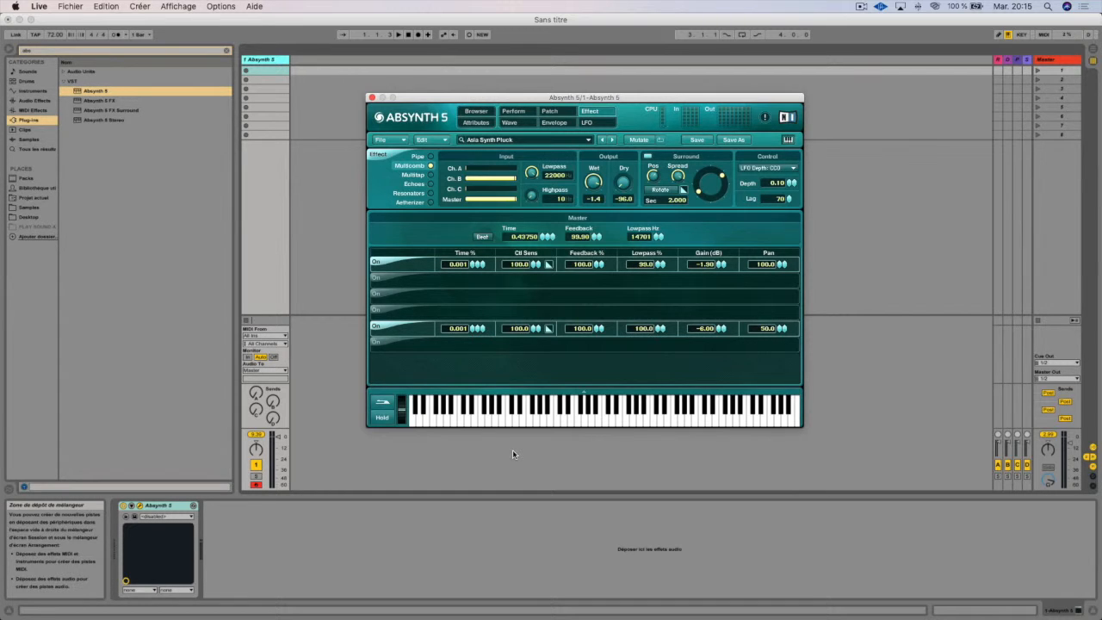
Step: Switch the effect to Multitap and adjust its master Time in both seconds and beats
{"action": "left_click", "coordinate": [431, 176]}
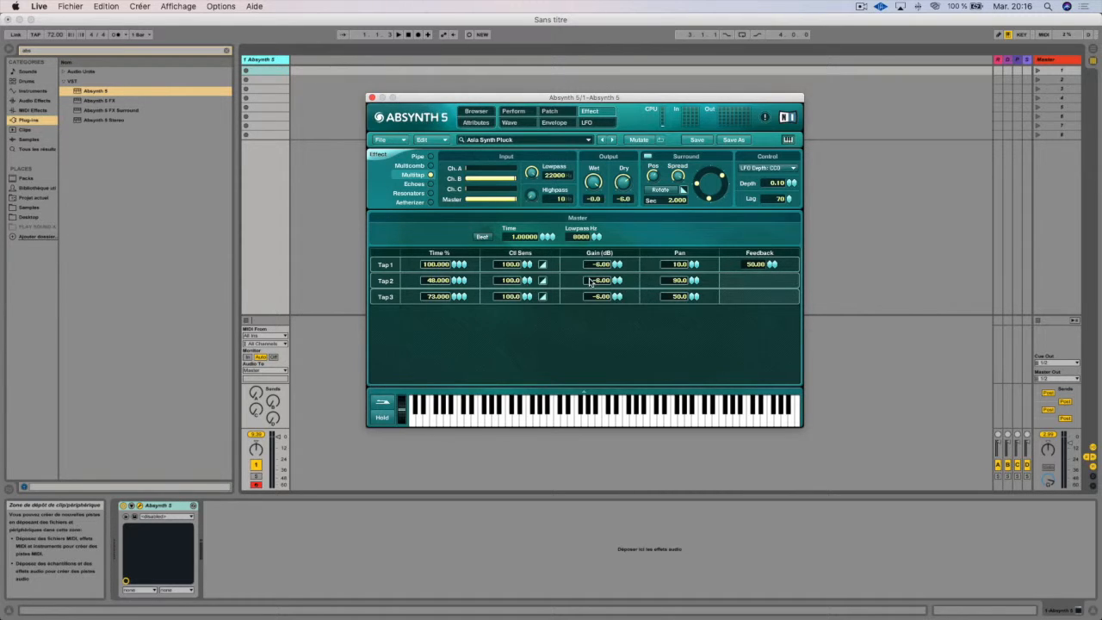
{"action": "left_click", "coordinate": [484, 240]}
{"action": "mouse_move", "coordinate": [539, 240]}
{"action": "left_mouse_down"}
{"action": "mouse_move", "coordinate": [546, 225]}
{"action": "mouse_move", "coordinate": [543, 252]}
{"action": "mouse_move", "coordinate": [545, 231]}
{"action": "mouse_move", "coordinate": [597, 224]}
{"action": "mouse_move", "coordinate": [594, 248]}
{"action": "mouse_move", "coordinate": [544, 244]}
{"action": "left_mouse_up"}
{"action": "left_click", "coordinate": [483, 236]}
{"action": "left_click_drag", "start_coordinate": [545, 241], "coordinate": [544, 250]}
Step: Adjust Tap 1's Time %, Ctl Sens, and Feedback in the Multitap
{"action": "mouse_move", "coordinate": [457, 266]}
{"action": "left_mouse_down"}
{"action": "mouse_move", "coordinate": [463, 246]}
{"action": "mouse_move", "coordinate": [453, 317]}
{"action": "mouse_move", "coordinate": [465, 251]}
{"action": "left_mouse_up"}
{"action": "left_click_drag", "start_coordinate": [455, 265], "coordinate": [450, 296]}
{"action": "left_click_drag", "start_coordinate": [527, 268], "coordinate": [526, 276]}
{"action": "left_click_drag", "start_coordinate": [770, 267], "coordinate": [774, 244]}
Step: Switch the effect to Echoes and try the second and third echo lines, leaving only the first line on
{"action": "left_click", "coordinate": [426, 183]}
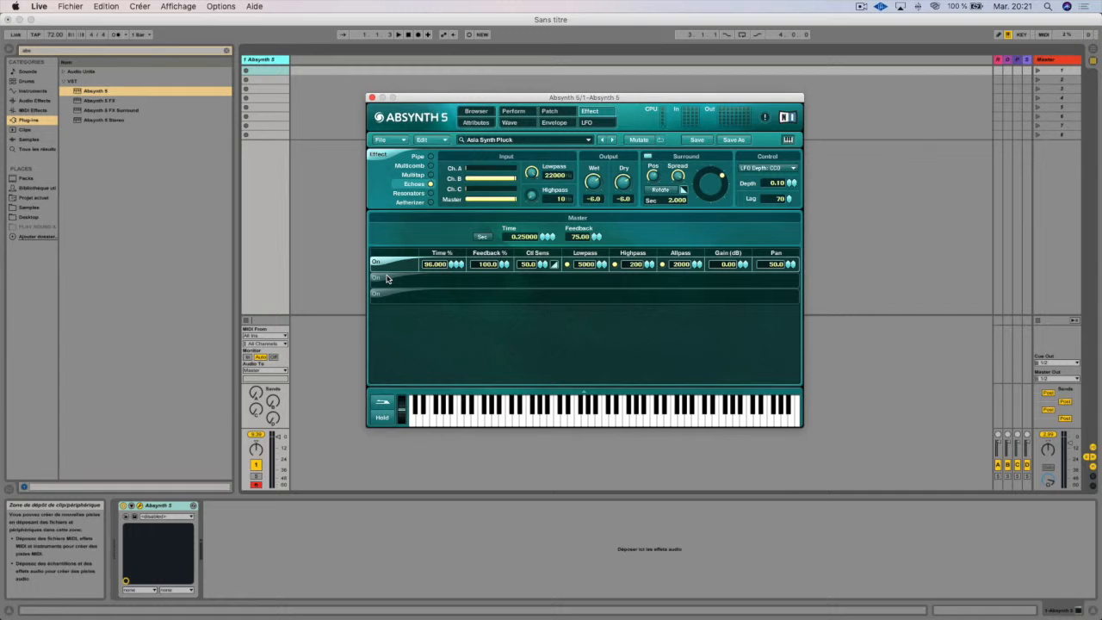
{"action": "left_click", "coordinate": [386, 293]}
{"action": "left_click", "coordinate": [384, 279]}
{"action": "left_click", "coordinate": [384, 279]}
{"action": "left_click", "coordinate": [383, 294]}
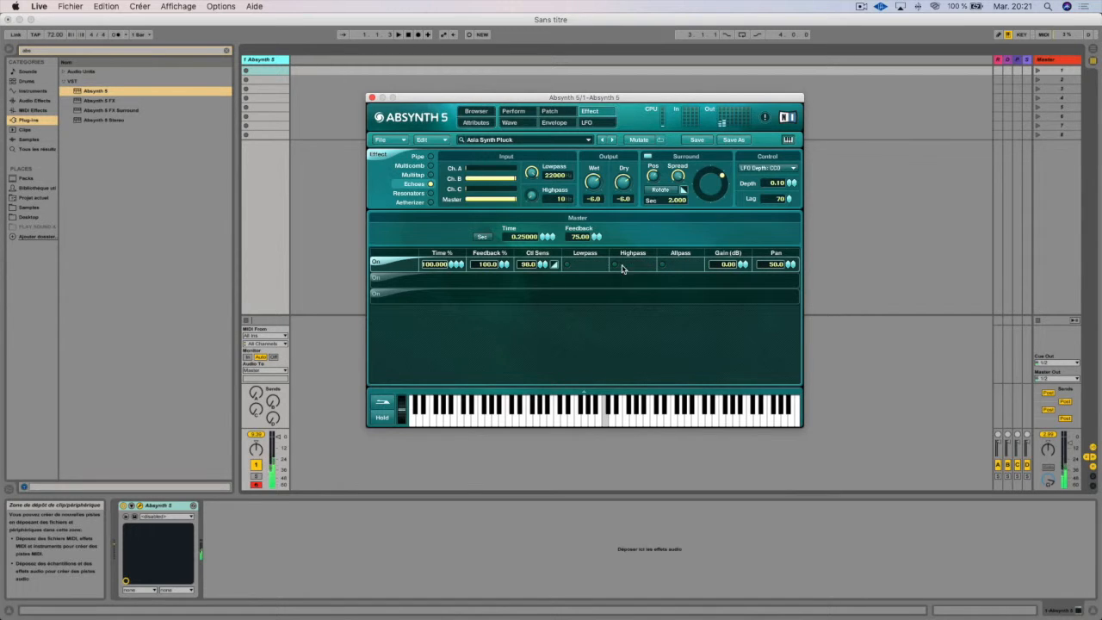
Step: Switch on the first echo line's Allpass, Highpass, and Lowpass filters
{"action": "left_click", "coordinate": [661, 264]}
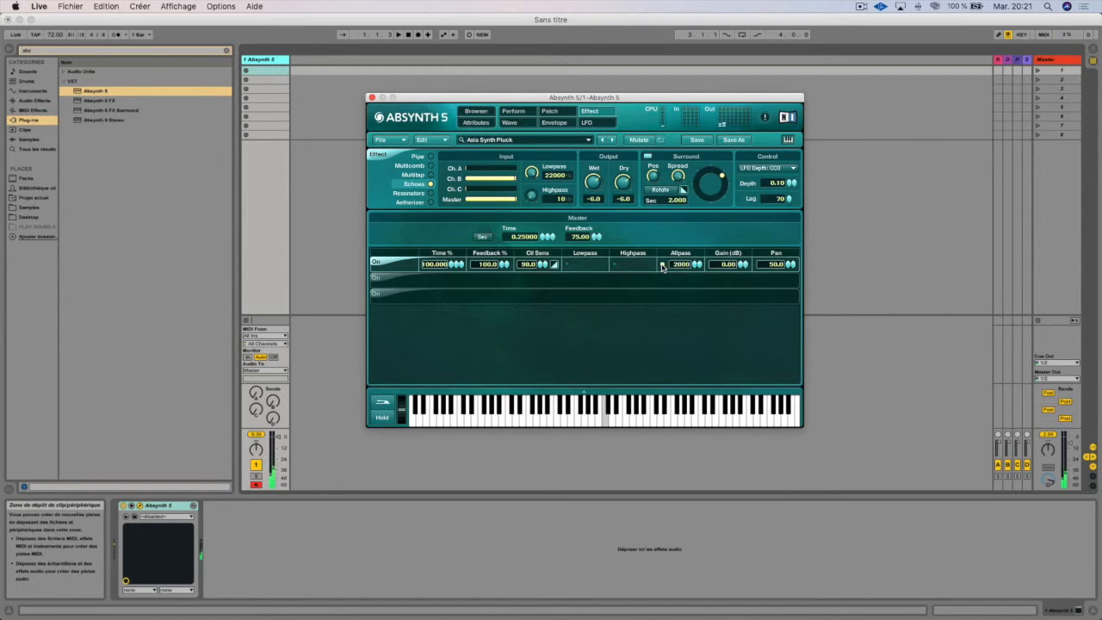
{"action": "left_click", "coordinate": [613, 265]}
{"action": "left_click", "coordinate": [568, 266]}
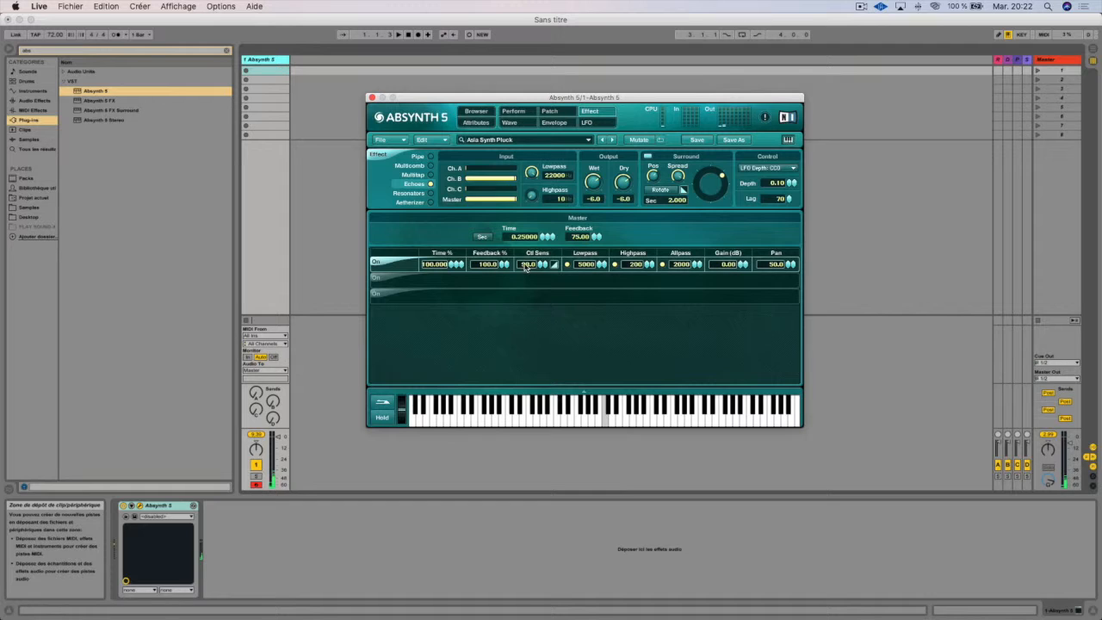
Step: Set the first echo line's Ctl Sens to 83.0 and the Echoes master Feedback to 97.00
{"action": "left_click_drag", "start_coordinate": [539, 266], "coordinate": [542, 276]}
{"action": "left_click", "coordinate": [480, 239]}
{"action": "left_click_drag", "start_coordinate": [592, 238], "coordinate": [596, 231]}
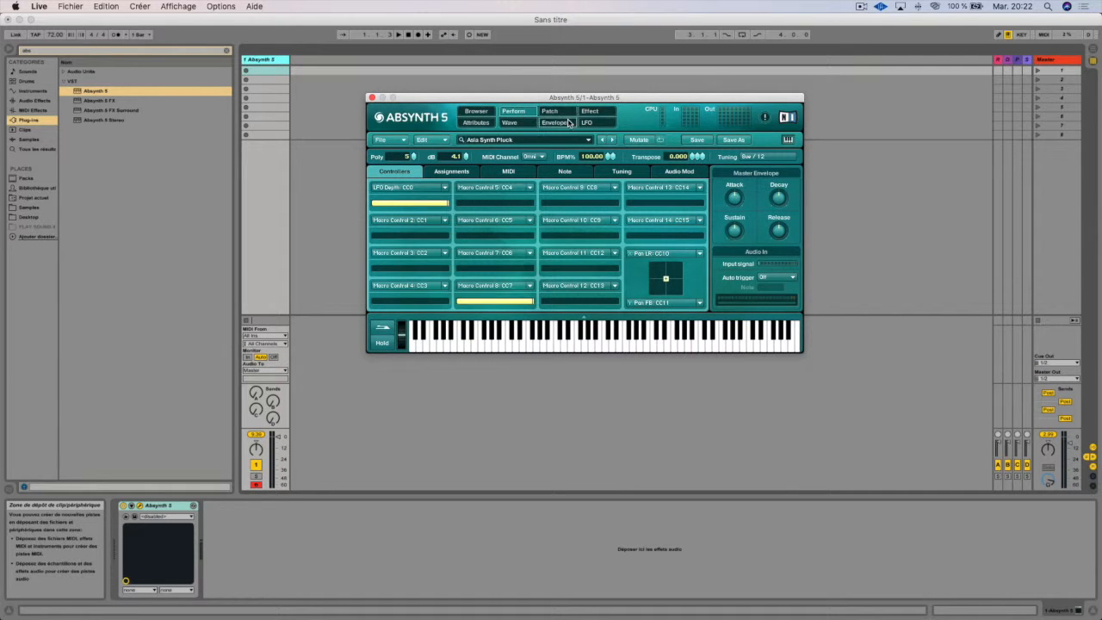
Step: Return to the Effect page, view the available Control sources, and toggle the first echo line's Allpass filter off and on
{"action": "left_click", "coordinate": [589, 112]}
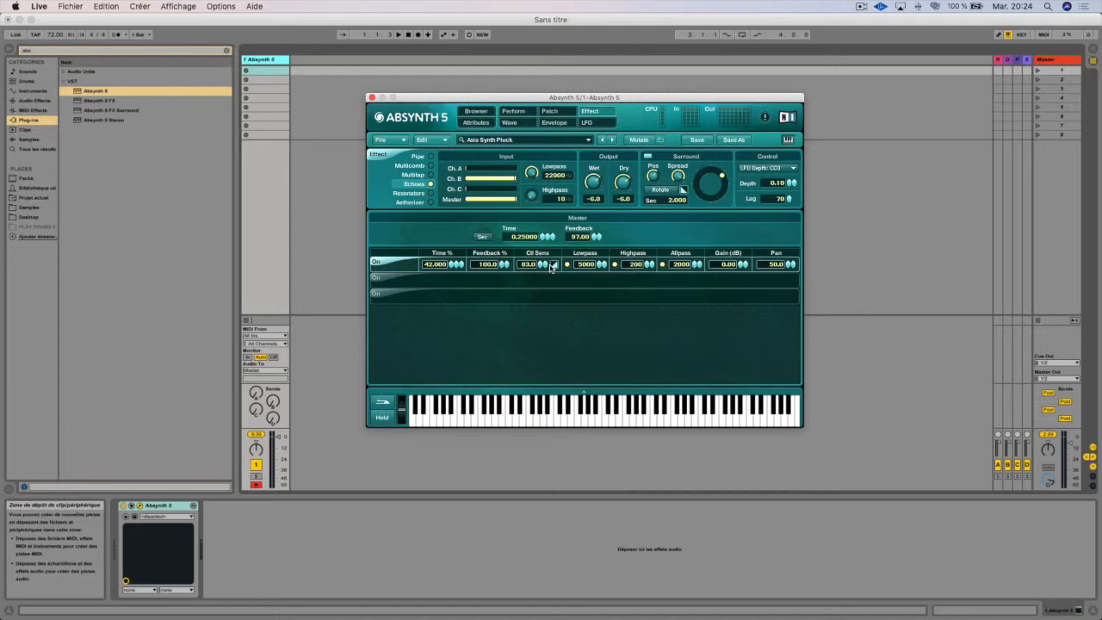
{"action": "left_click", "coordinate": [780, 168]}
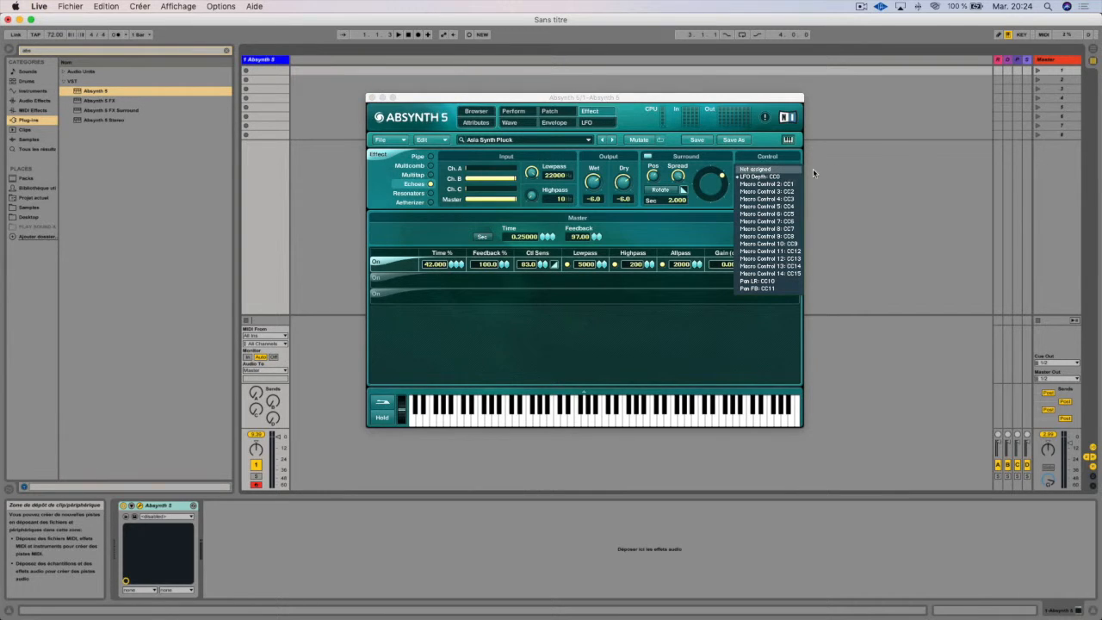
{"action": "left_click", "coordinate": [754, 148]}
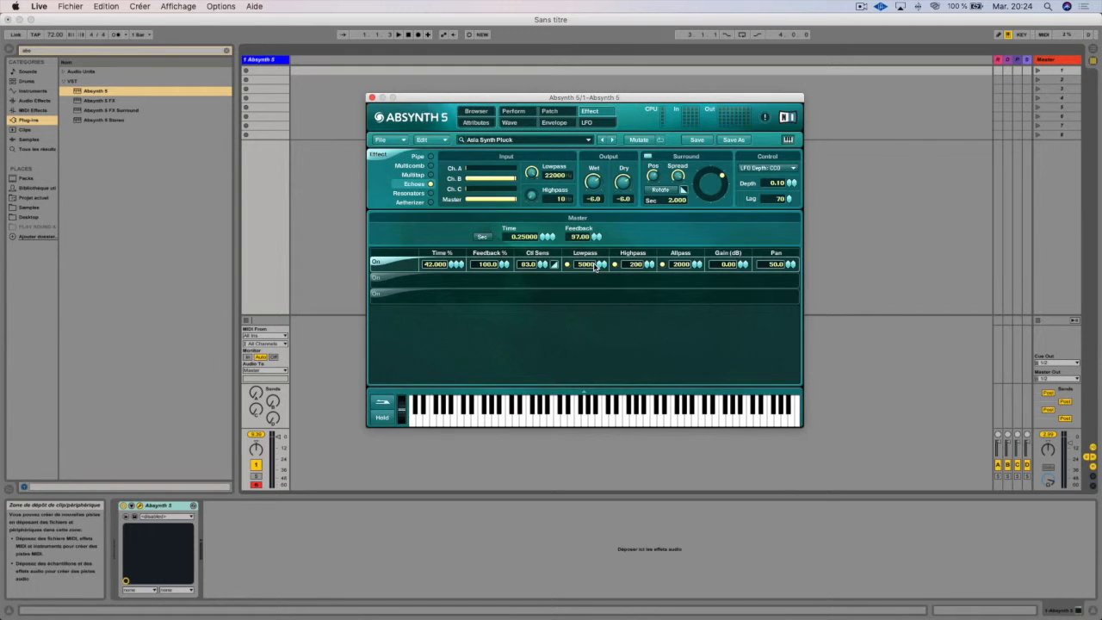
{"action": "left_click", "coordinate": [659, 266]}
{"action": "left_click", "coordinate": [661, 266]}
Step: Switch the effect to Resonators and try the second and third resonators, leaving only the first on
{"action": "left_click", "coordinate": [430, 193]}
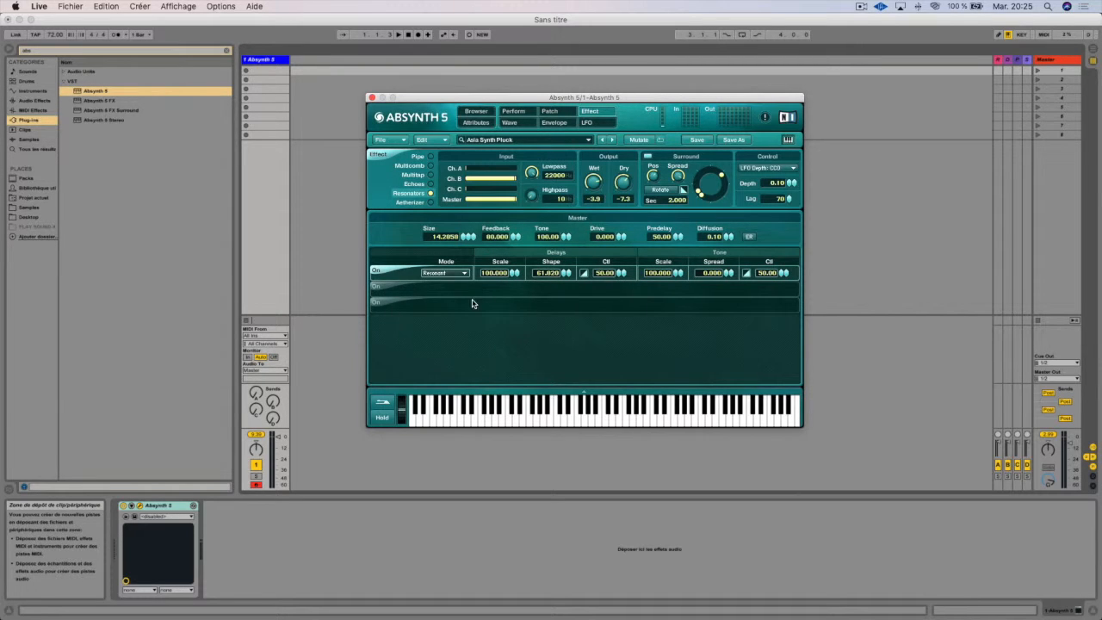
{"action": "left_click", "coordinate": [383, 287]}
{"action": "left_click", "coordinate": [384, 302]}
{"action": "left_click", "coordinate": [383, 287]}
{"action": "left_click", "coordinate": [383, 304]}
Step: Set the Resonators' Wet level to -0.0, Dry level to -96.0, and master Size to 2.2850
{"action": "left_click_drag", "start_coordinate": [600, 184], "coordinate": [612, 131]}
{"action": "left_click_drag", "start_coordinate": [623, 183], "coordinate": [613, 295]}
{"action": "mouse_move", "coordinate": [463, 239]}
{"action": "left_mouse_down"}
{"action": "mouse_move", "coordinate": [470, 222]}
{"action": "mouse_move", "coordinate": [459, 247]}
{"action": "left_mouse_up"}
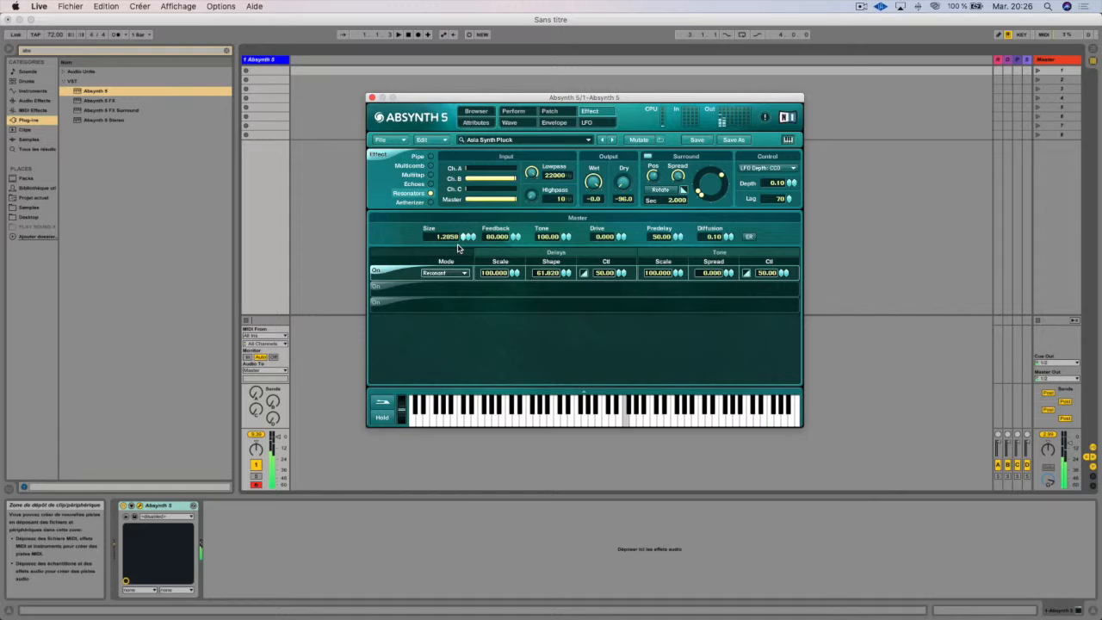
{"action": "mouse_move", "coordinate": [457, 247]}
{"action": "left_mouse_down"}
{"action": "mouse_move", "coordinate": [468, 216]}
{"action": "mouse_move", "coordinate": [465, 242]}
{"action": "left_mouse_up"}
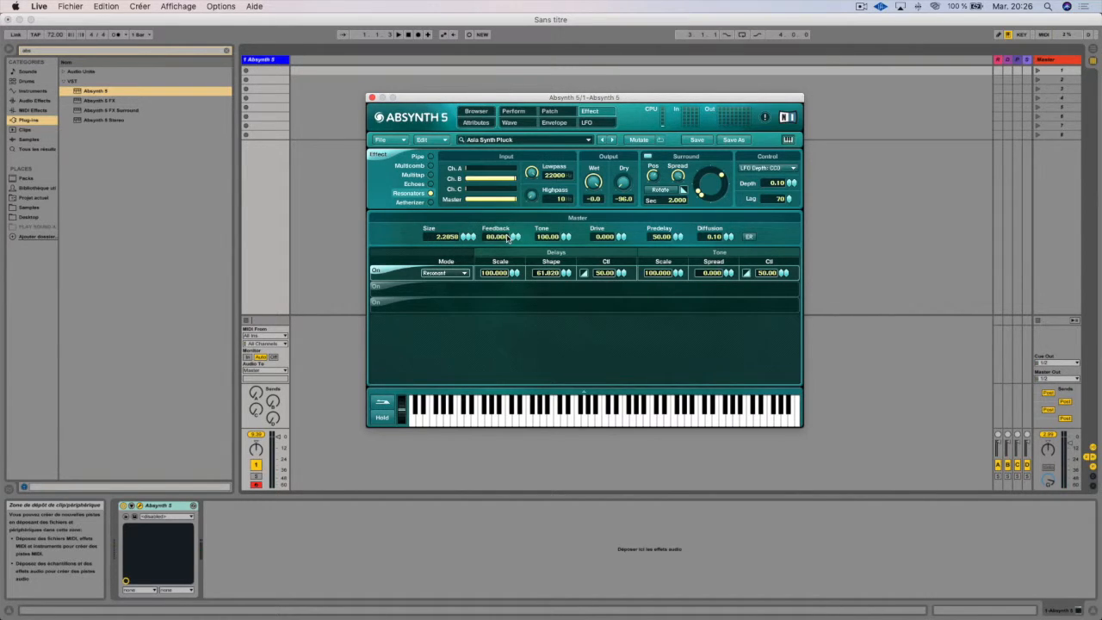
Step: Set the Resonators' master Feedback to 100.000, Drive to 0.500, Predelay to 0.00, and Diffusion to 31.10, and enable the switch beside Diffusion
{"action": "left_click_drag", "start_coordinate": [514, 239], "coordinate": [551, 239]}
{"action": "left_click_drag", "start_coordinate": [618, 239], "coordinate": [638, 181]}
{"action": "left_click_drag", "start_coordinate": [678, 240], "coordinate": [666, 264]}
{"action": "left_click_drag", "start_coordinate": [675, 234], "coordinate": [675, 241]}
{"action": "left_click_drag", "start_coordinate": [729, 240], "coordinate": [771, 237]}
{"action": "left_click", "coordinate": [753, 238]}
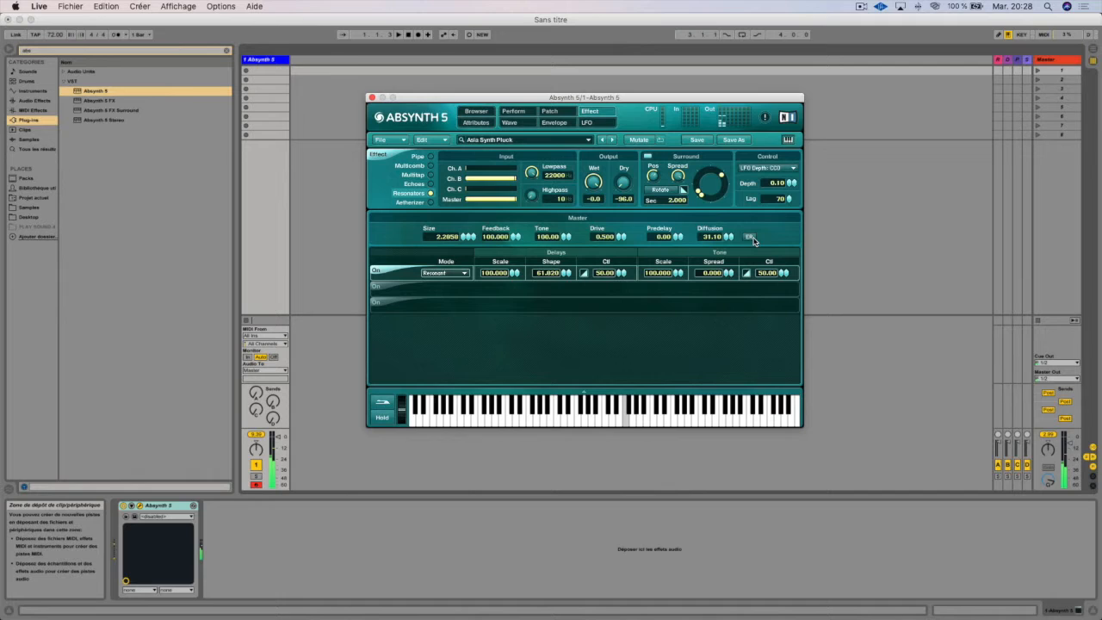
{"action": "left_click", "coordinate": [751, 238]}
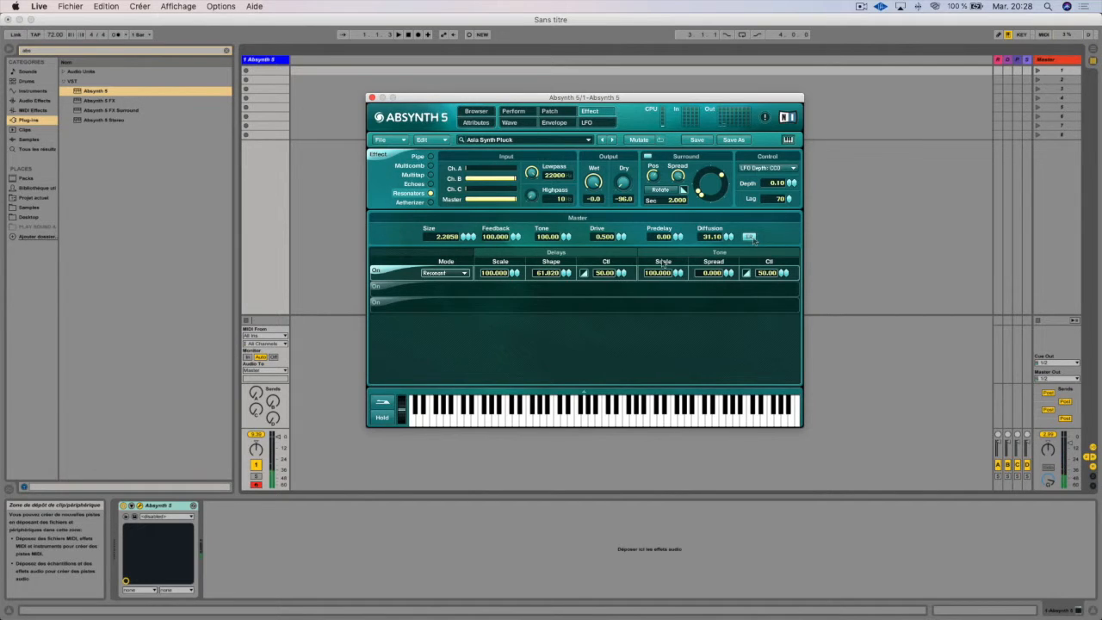
Step: Briefly switch the second and third resonators on and off again
{"action": "left_click", "coordinate": [395, 286]}
{"action": "left_click", "coordinate": [390, 300]}
{"action": "left_click", "coordinate": [388, 299]}
{"action": "left_click", "coordinate": [389, 289]}
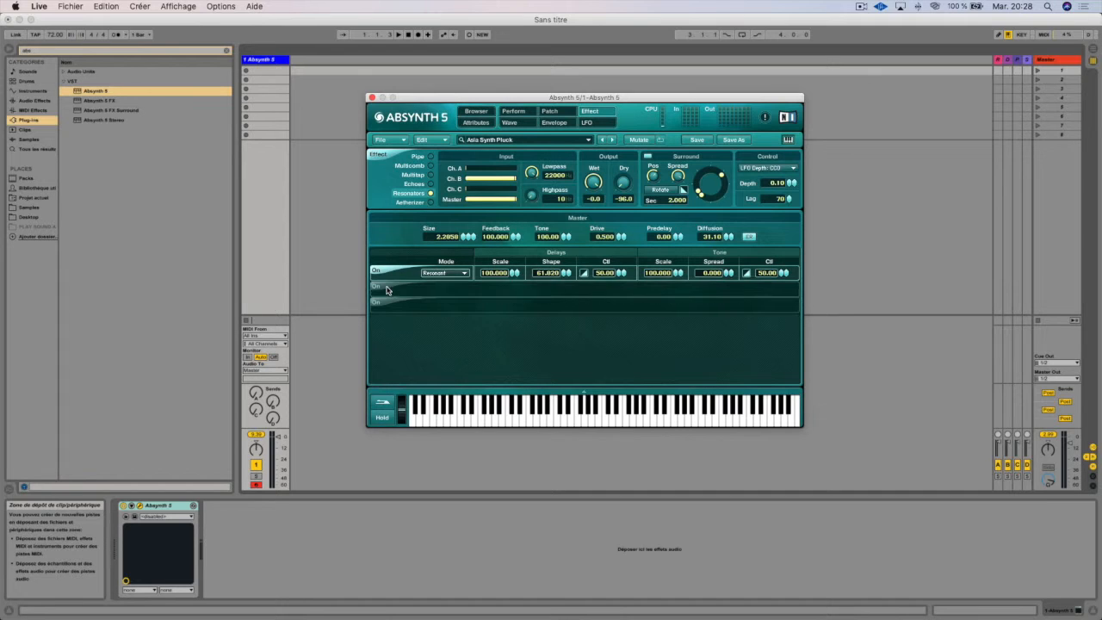
Step: Try the Natural and Resonant modes on the first resonator, and set its mode to Synthetic
{"action": "left_click", "coordinate": [448, 273]}
{"action": "left_click", "coordinate": [445, 274]}
{"action": "left_click", "coordinate": [445, 274]}
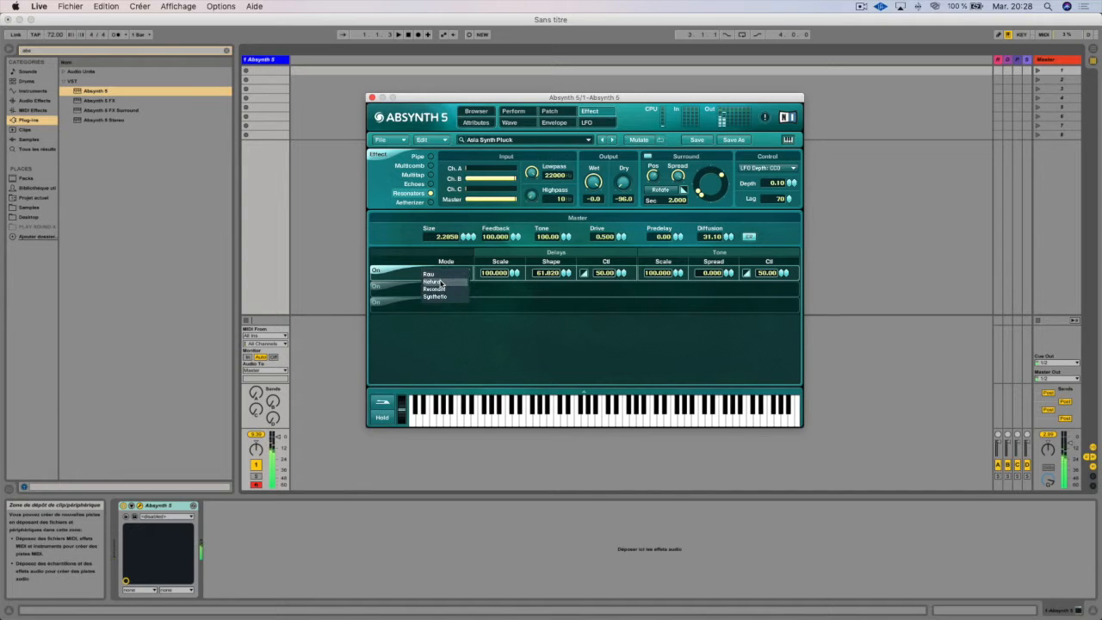
{"action": "left_click", "coordinate": [441, 283]}
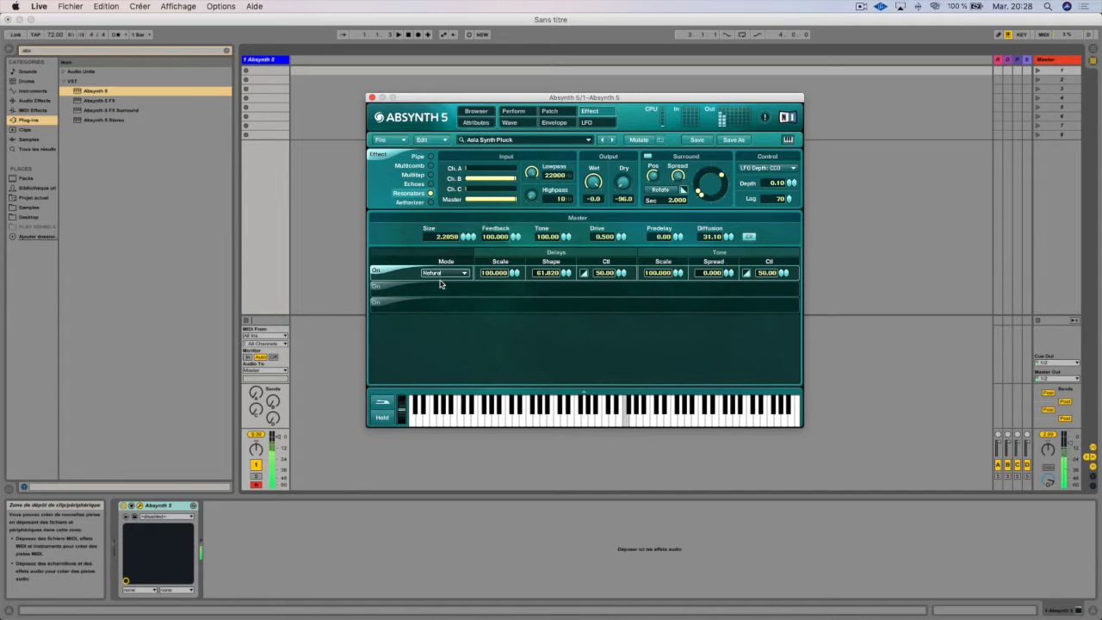
{"action": "left_click", "coordinate": [443, 274]}
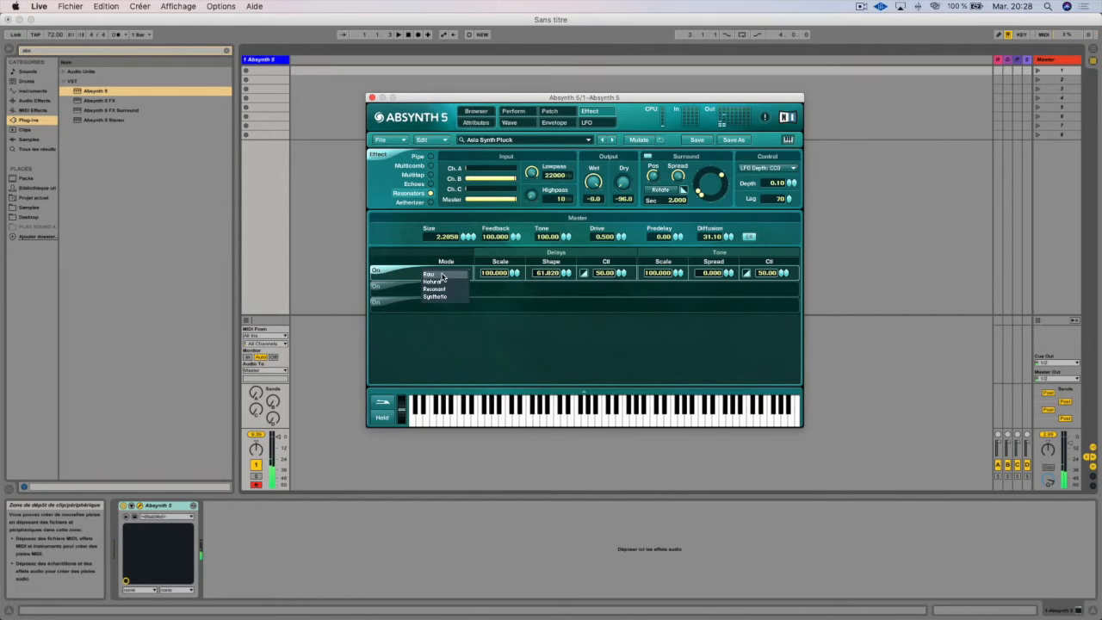
{"action": "left_click", "coordinate": [439, 292]}
{"action": "left_click", "coordinate": [443, 274]}
{"action": "left_click", "coordinate": [440, 298]}
Step: Set the first resonator's delay Shape to 51.000, Tone Scale to 100.000, Tone Spread to 32.000, and both Ctl amounts to 100.00
{"action": "left_click_drag", "start_coordinate": [565, 274], "coordinate": [542, 305]}
{"action": "left_click_drag", "start_coordinate": [624, 270], "coordinate": [624, 237]}
{"action": "mouse_move", "coordinate": [677, 272]}
{"action": "left_mouse_down"}
{"action": "mouse_move", "coordinate": [671, 330]}
{"action": "mouse_move", "coordinate": [682, 252]}
{"action": "left_mouse_up"}
{"action": "left_click_drag", "start_coordinate": [727, 276], "coordinate": [755, 210]}
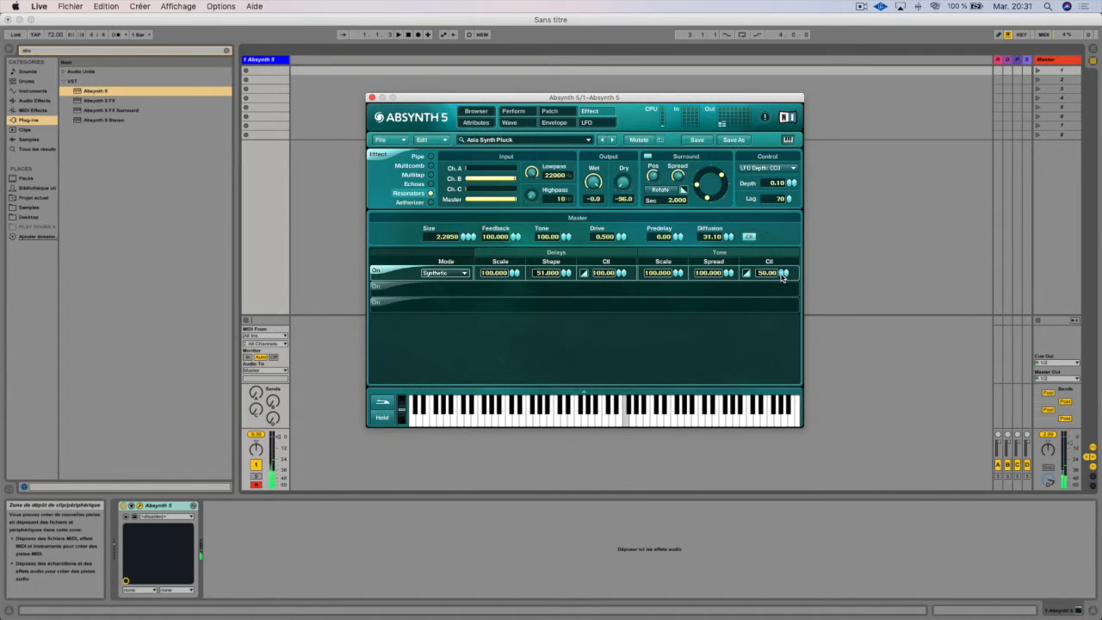
{"action": "left_click_drag", "start_coordinate": [782, 276], "coordinate": [789, 228]}
{"action": "left_click_drag", "start_coordinate": [730, 274], "coordinate": [726, 318]}
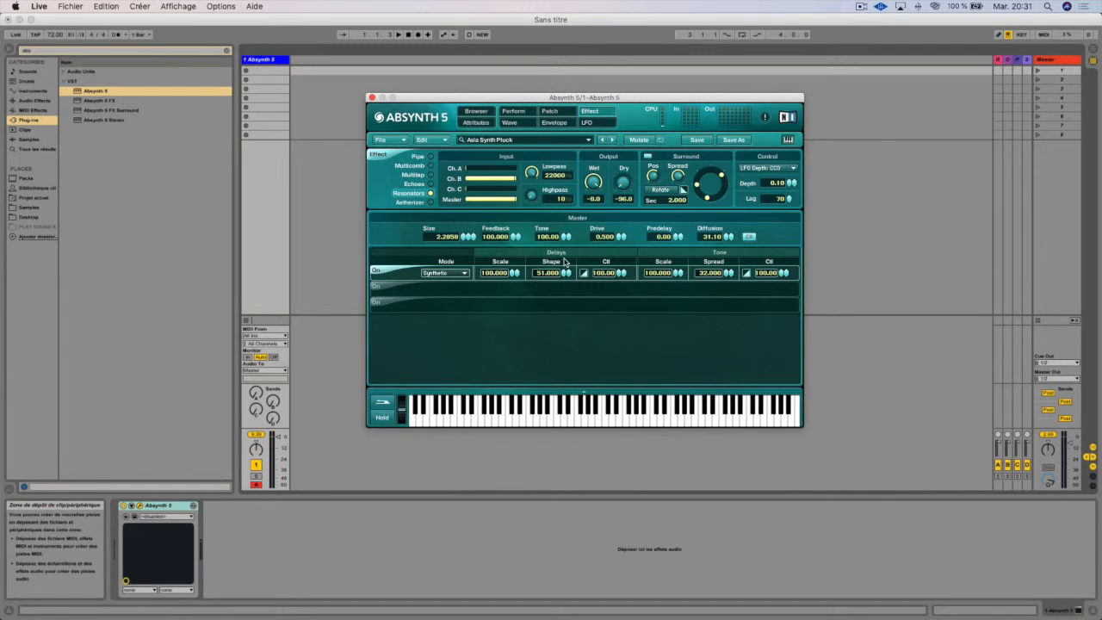
Step: Switch on the second and third resonators
{"action": "left_click", "coordinate": [379, 289]}
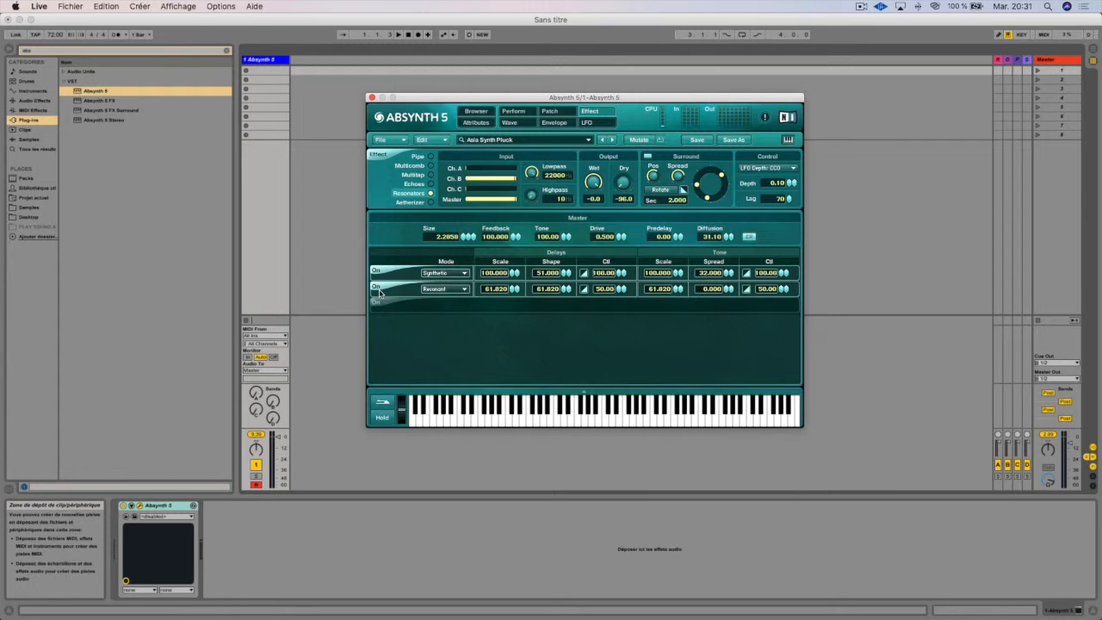
{"action": "left_click", "coordinate": [384, 304]}
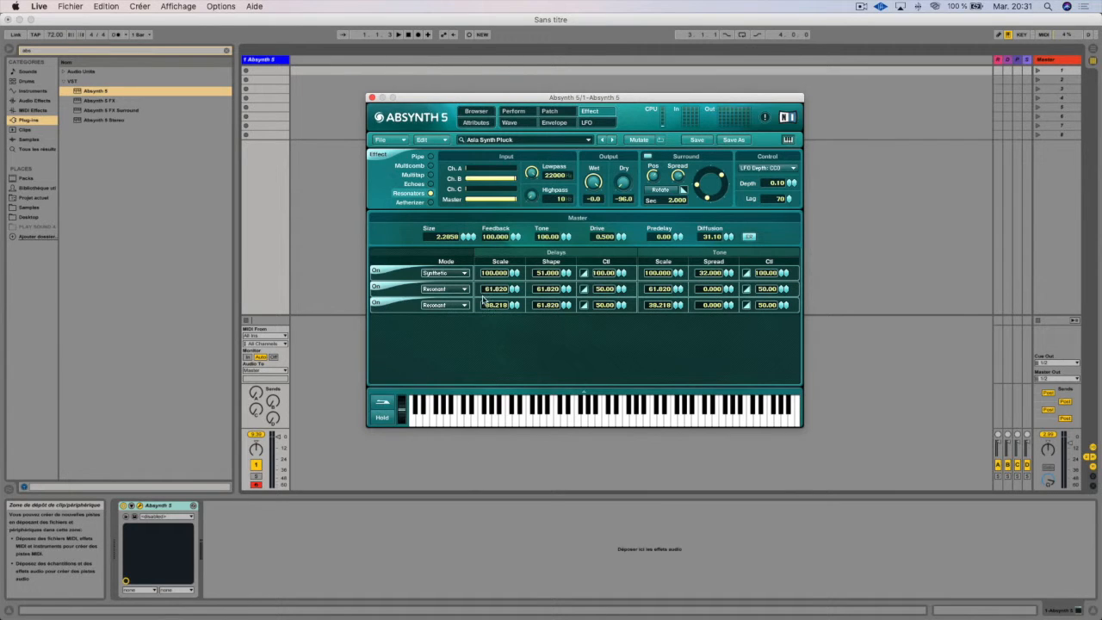
{"action": "left_click", "coordinate": [678, 304]}
Step: Switch the effect to Aetherizer and set its Dry level to -96.0
{"action": "left_click", "coordinate": [431, 202]}
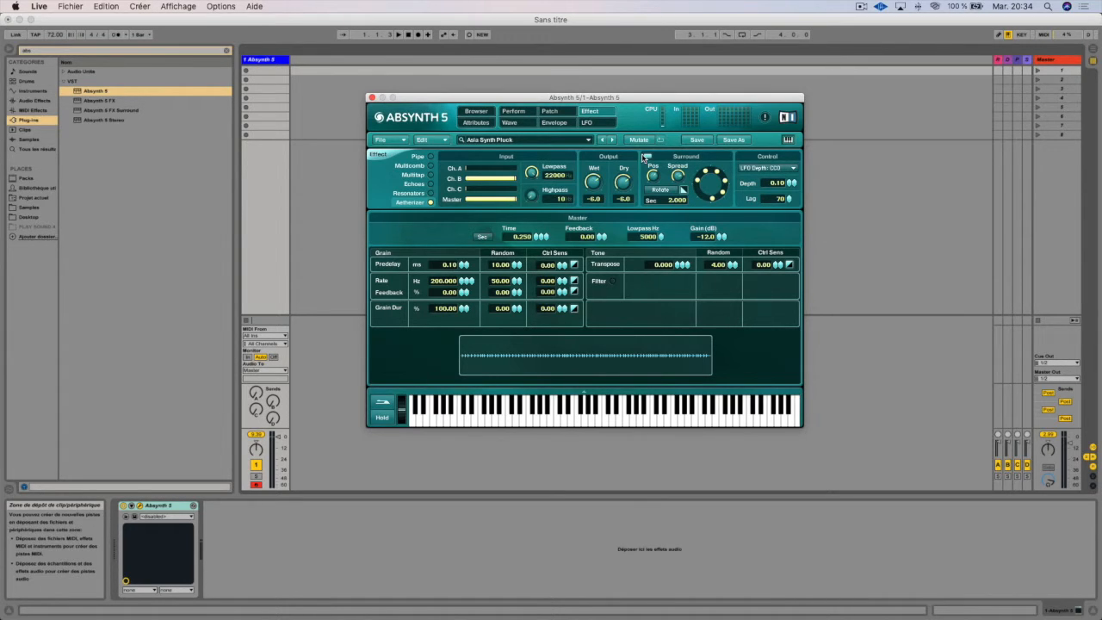
{"action": "left_click", "coordinate": [648, 157]}
{"action": "left_click_drag", "start_coordinate": [622, 182], "coordinate": [622, 219]}
Step: Set the Aetherizer's master Time to 0.625 beats, Lowpass to 50 Hz, Gain to 0.0 dB, and grain Predelay to 500.00 ms
{"action": "left_click", "coordinate": [481, 238]}
{"action": "left_click_drag", "start_coordinate": [541, 237], "coordinate": [618, 186]}
{"action": "left_click_drag", "start_coordinate": [679, 203], "coordinate": [559, 314]}
{"action": "left_click_drag", "start_coordinate": [699, 184], "coordinate": [620, 345]}
{"action": "left_click_drag", "start_coordinate": [662, 228], "coordinate": [661, 325]}
{"action": "left_click_drag", "start_coordinate": [720, 237], "coordinate": [725, 226]}
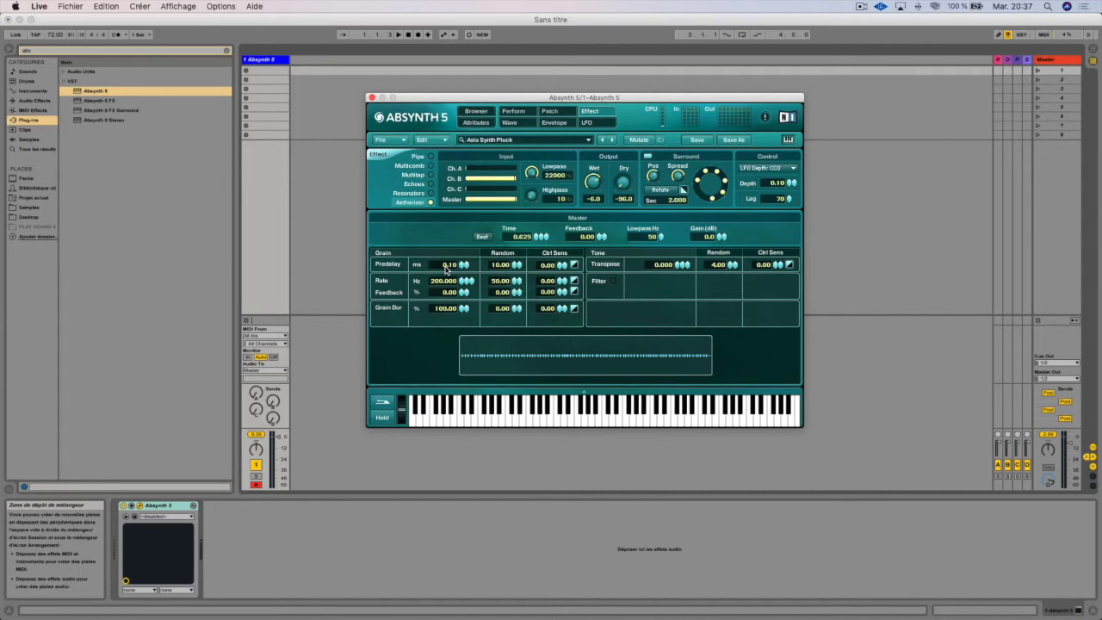
{"action": "left_click_drag", "start_coordinate": [445, 269], "coordinate": [456, 220]}
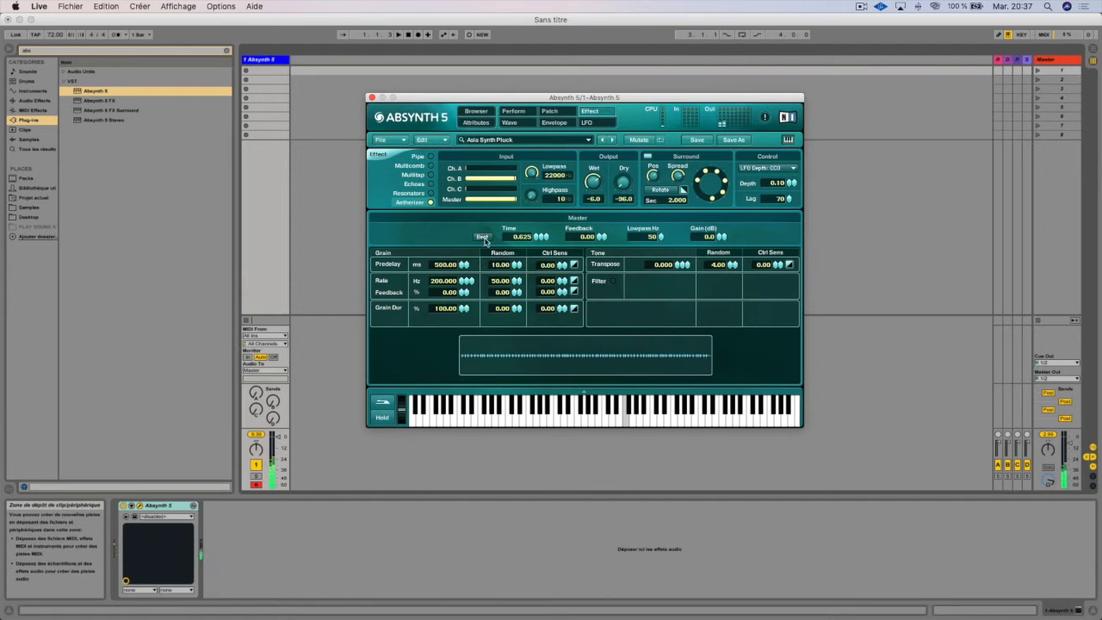
Step: Set the grain Predelay's Random amount to 72.00, and review the Perform and LFO pages before returning to the Effect page
{"action": "left_click_drag", "start_coordinate": [515, 269], "coordinate": [515, 235]}
{"action": "left_click", "coordinate": [513, 111]}
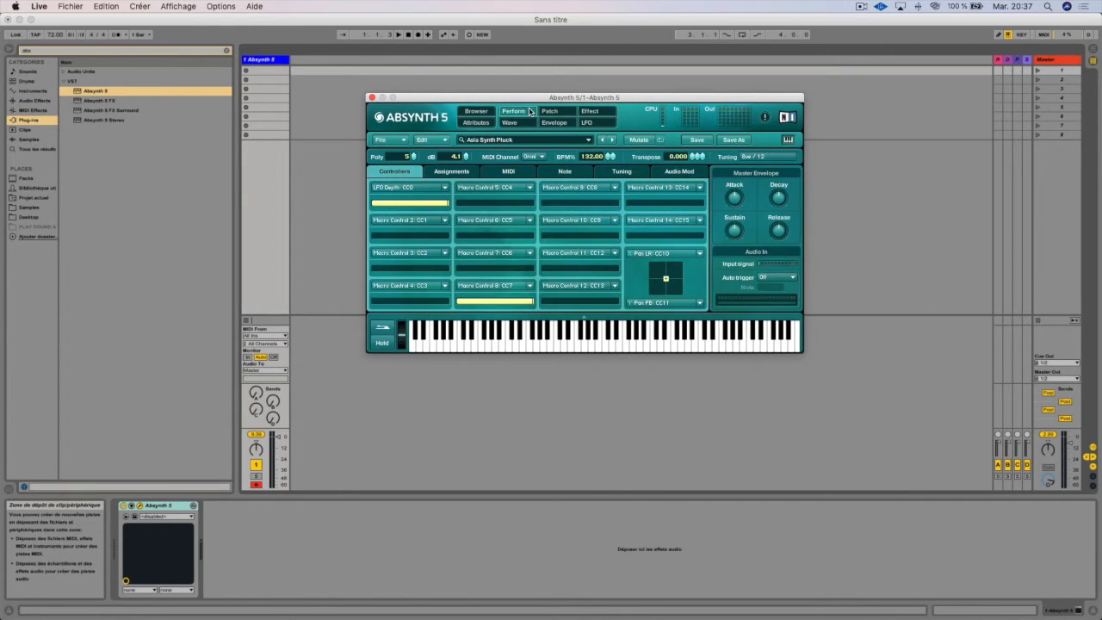
{"action": "left_click", "coordinate": [588, 122]}
{"action": "left_click", "coordinate": [590, 112]}
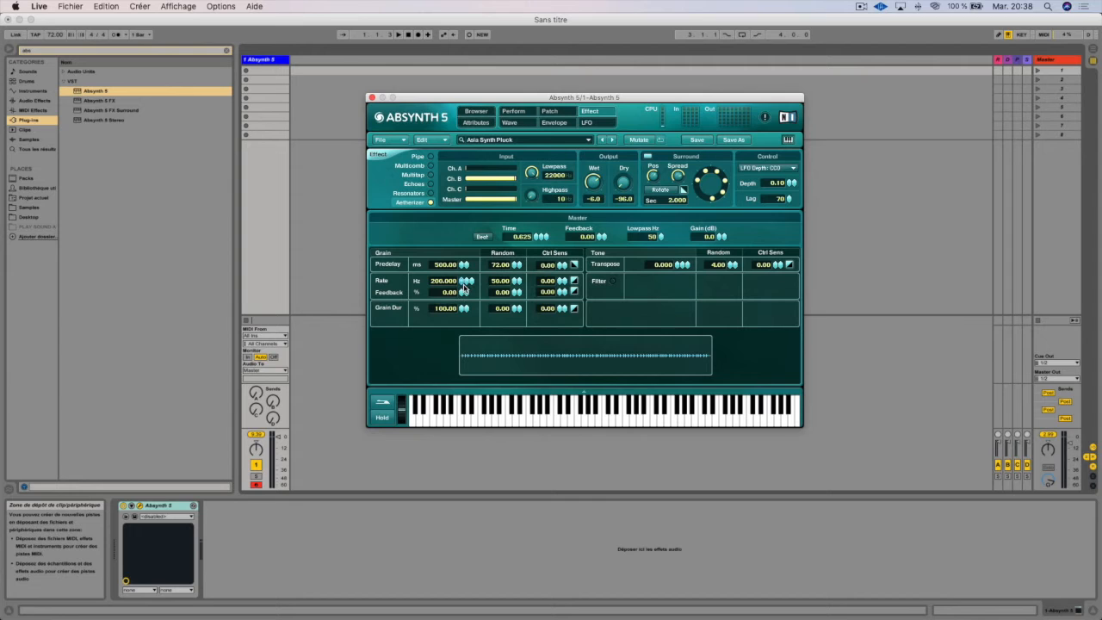
Step: Set the grain Rate to 80.000 Hz with a Ctrl Sens of 15.00, and the Grain Dur's Random amount to 54.00
{"action": "left_click_drag", "start_coordinate": [463, 283], "coordinate": [472, 312]}
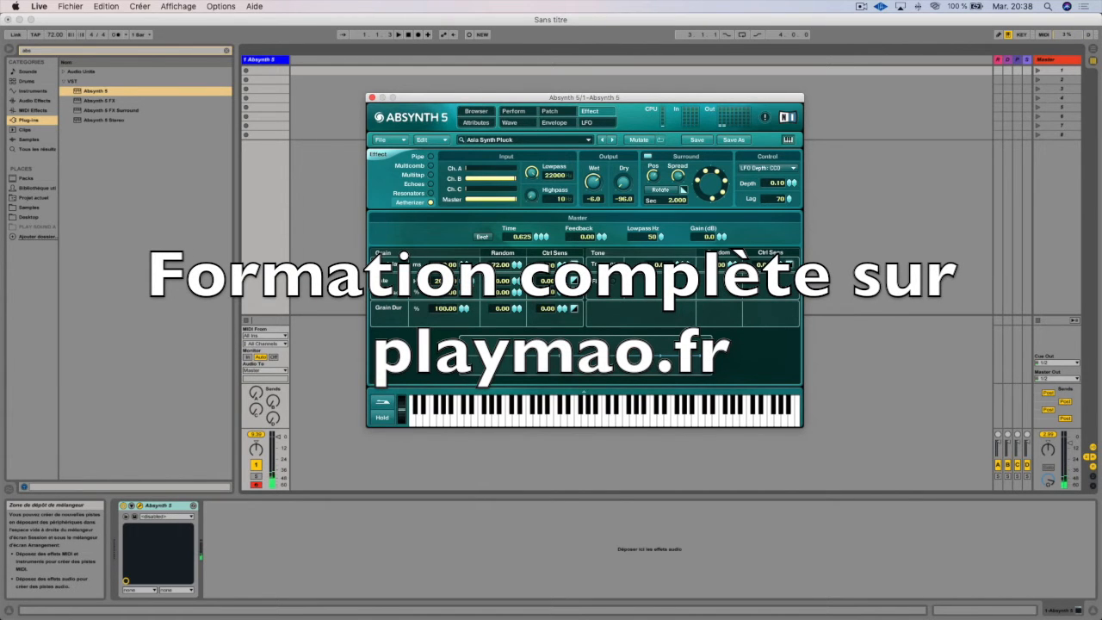
{"action": "left_click_drag", "start_coordinate": [471, 320], "coordinate": [473, 284]}
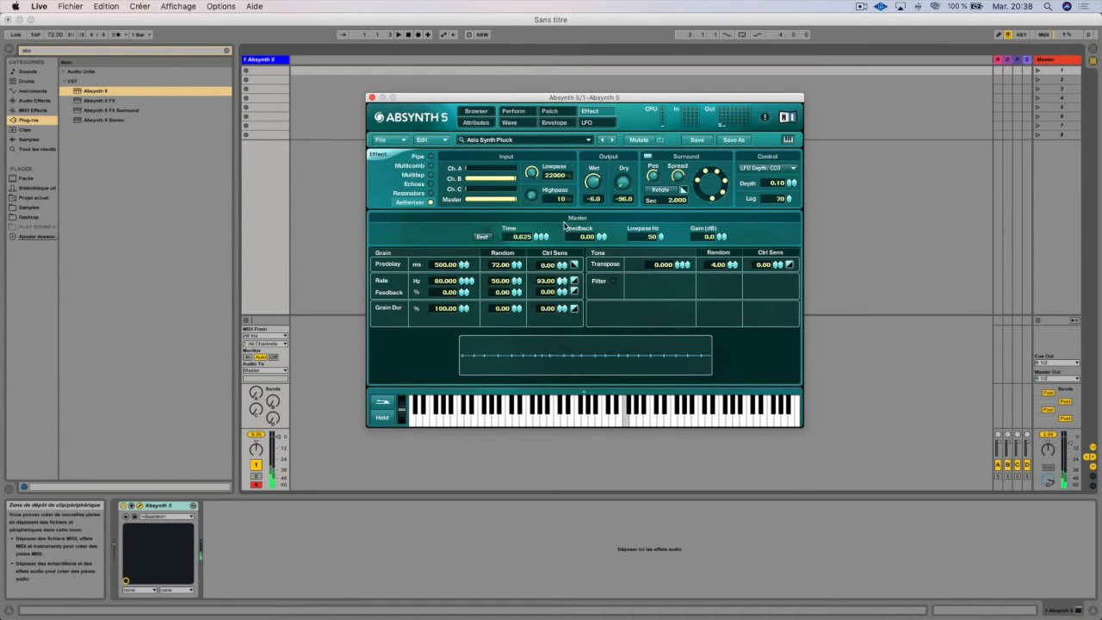
{"action": "left_click_drag", "start_coordinate": [560, 284], "coordinate": [540, 308]}
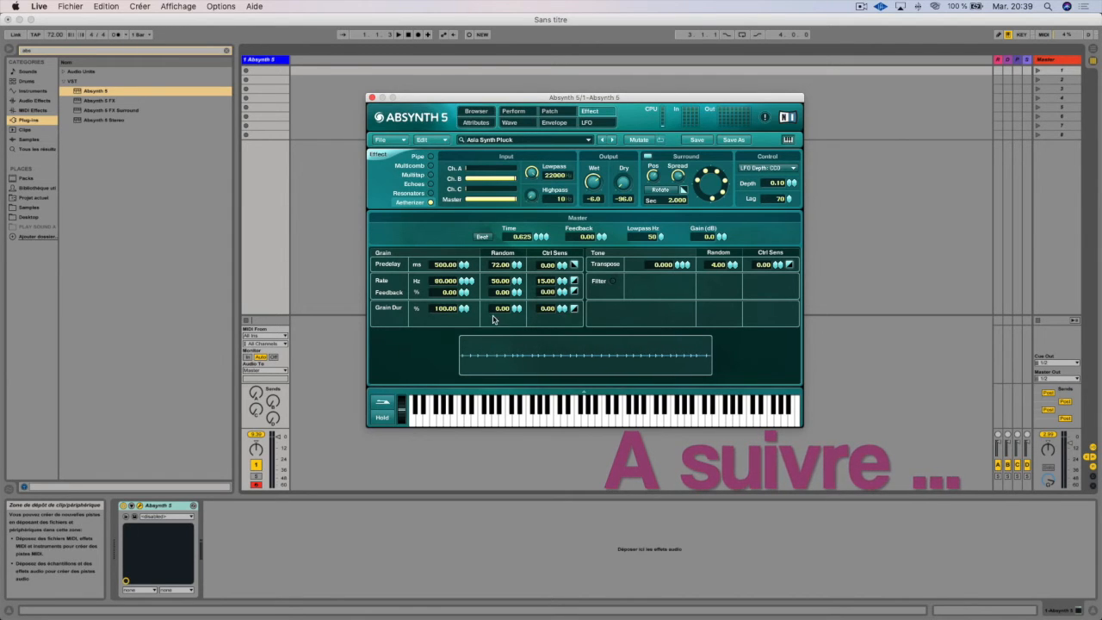
{"action": "left_click_drag", "start_coordinate": [462, 312], "coordinate": [513, 266]}
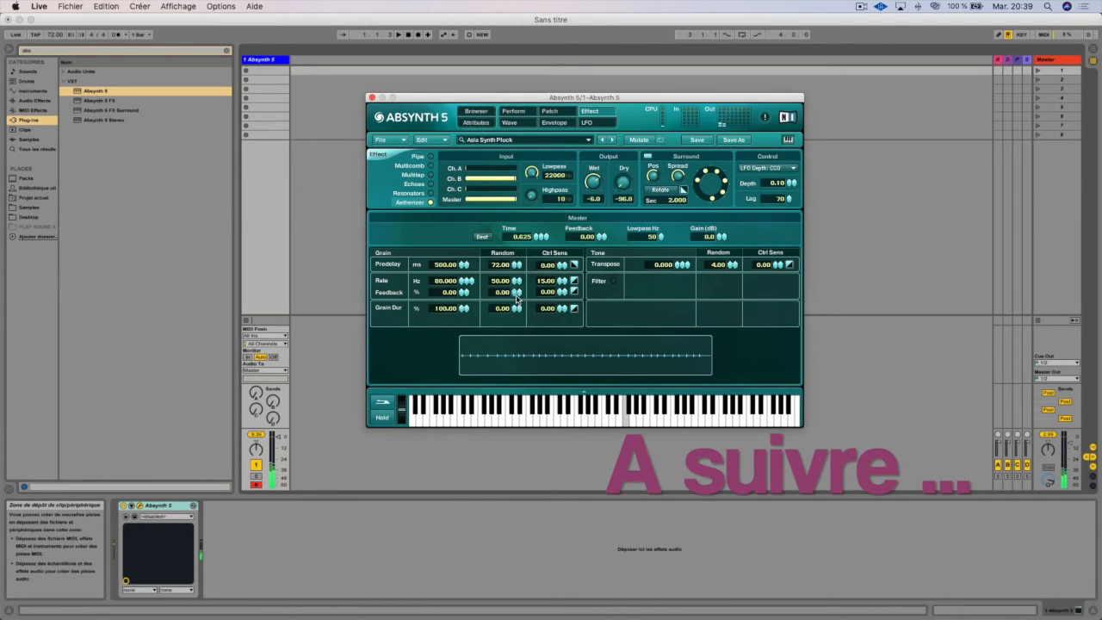
{"action": "left_click_drag", "start_coordinate": [516, 313], "coordinate": [519, 281]}
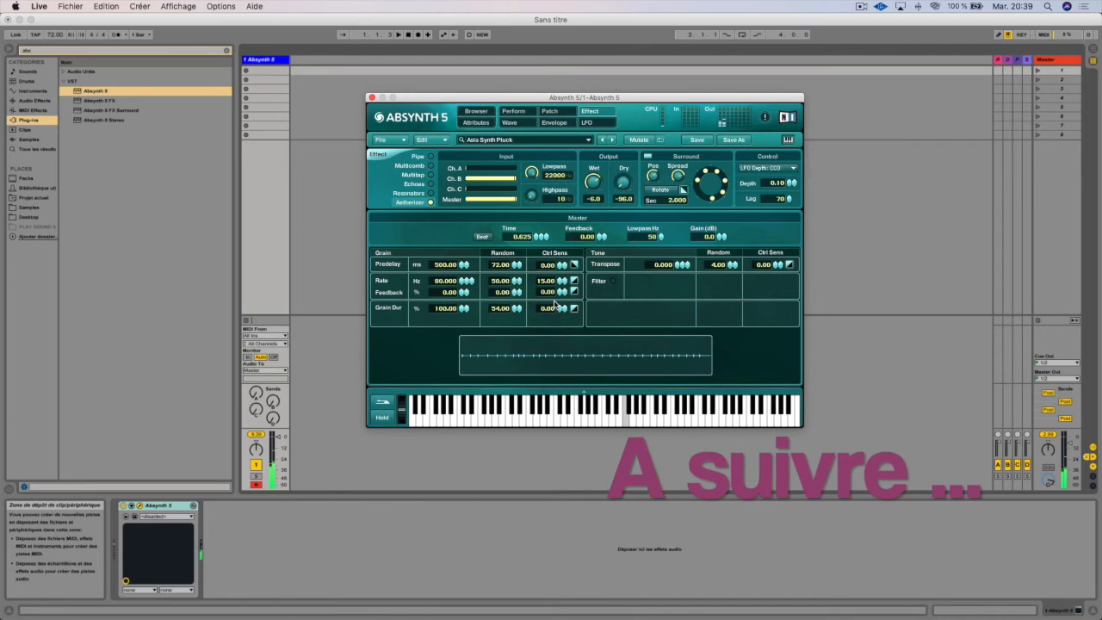